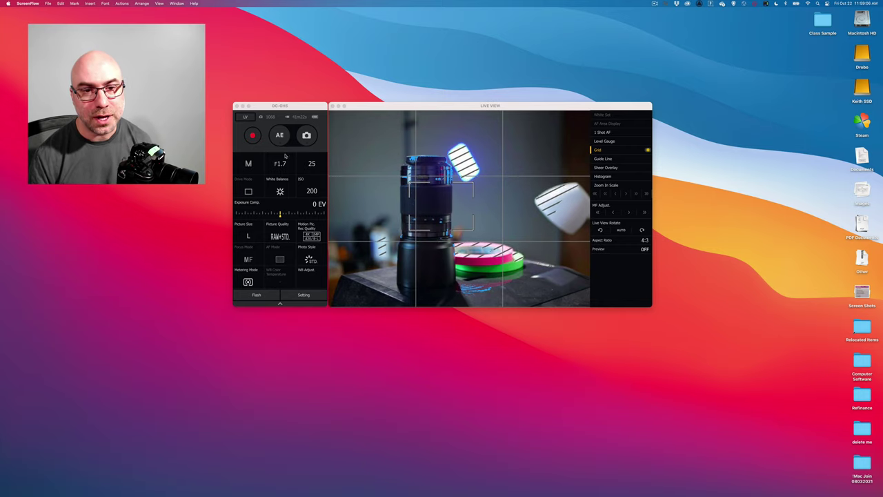
Keep daylight white balance and set picture quality to RAW+STD
left_click(278, 189)
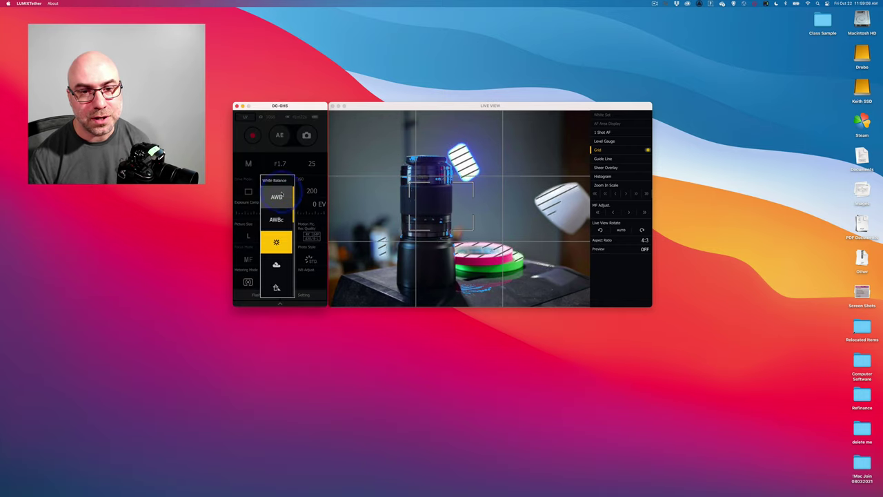
left_click(277, 242)
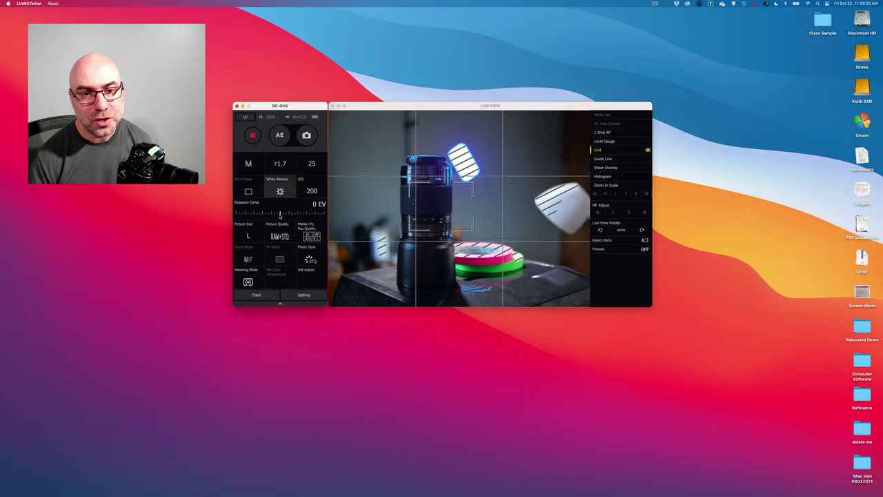
left_click(274, 236)
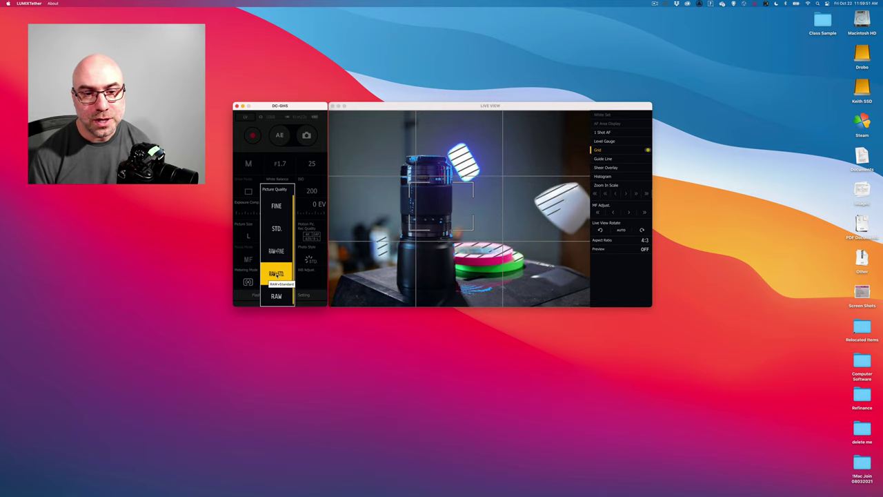
left_click(276, 274)
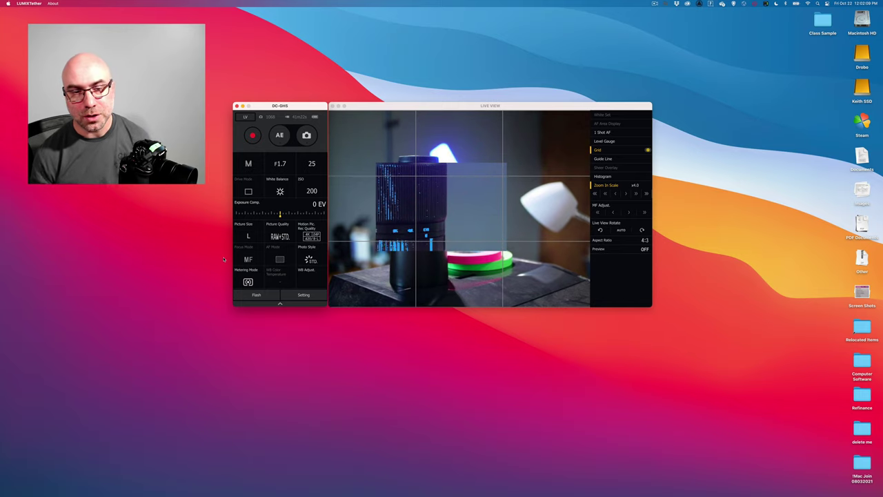
Keep the aperture at F1.7 from the Aperture list
left_click(279, 163)
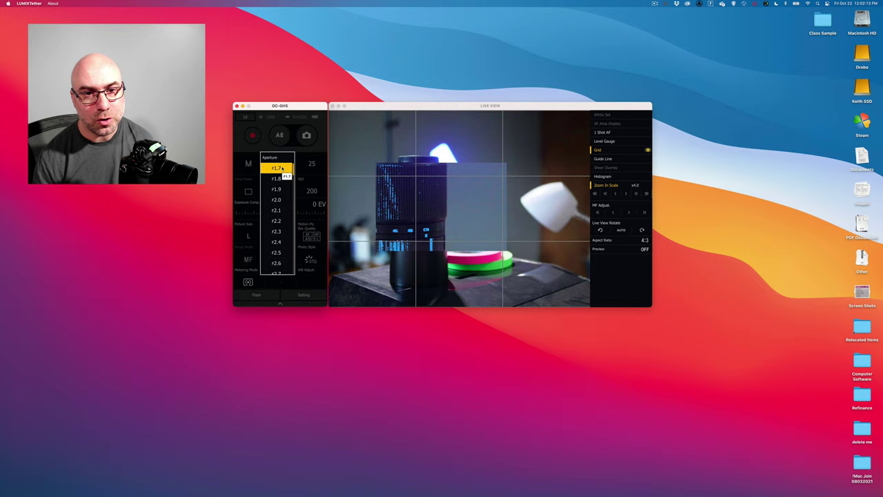
left_click(282, 168)
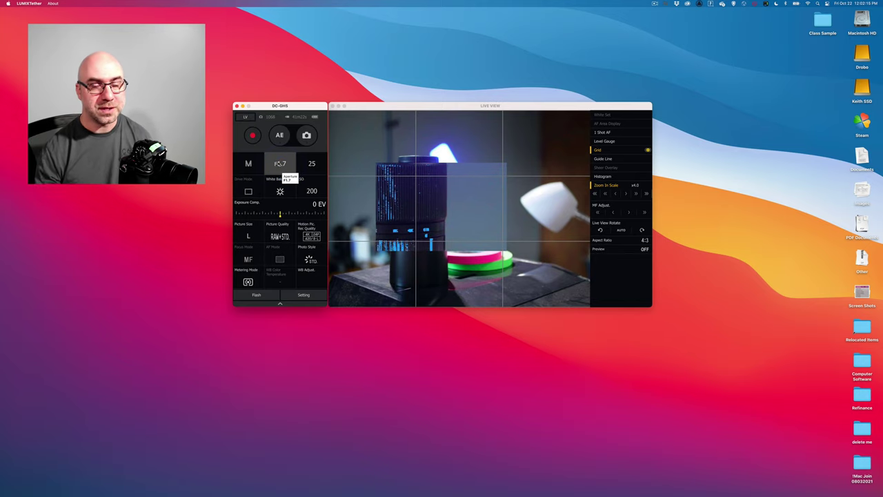
left_click(208, 173)
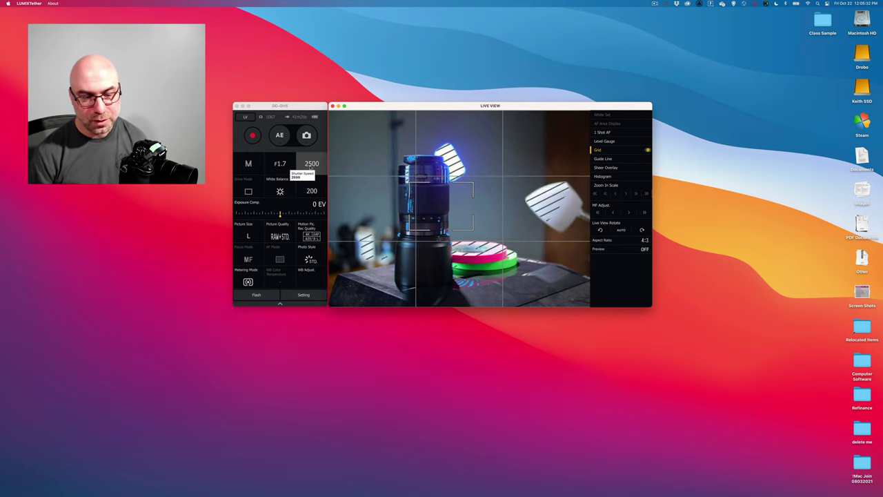
Change the shutter speed from 2500 to 30
left_click(311, 168)
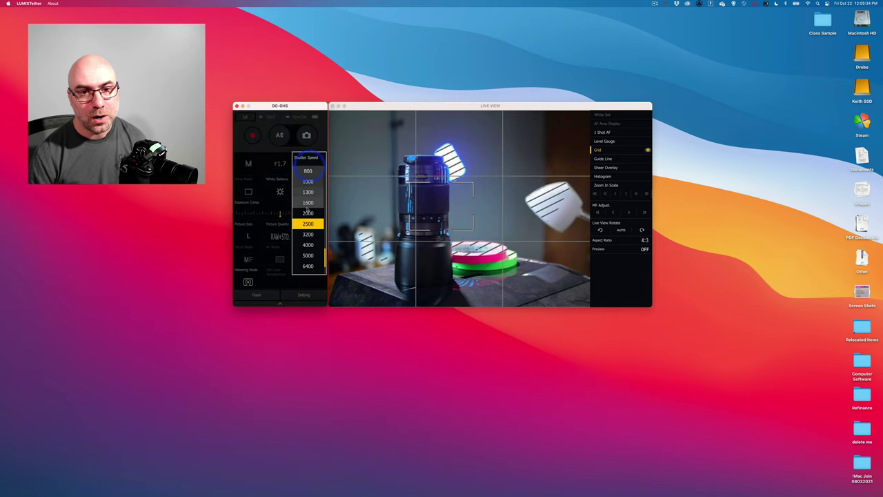
scroll(309, 207, "up", 10)
scroll(307, 207, "down", 15)
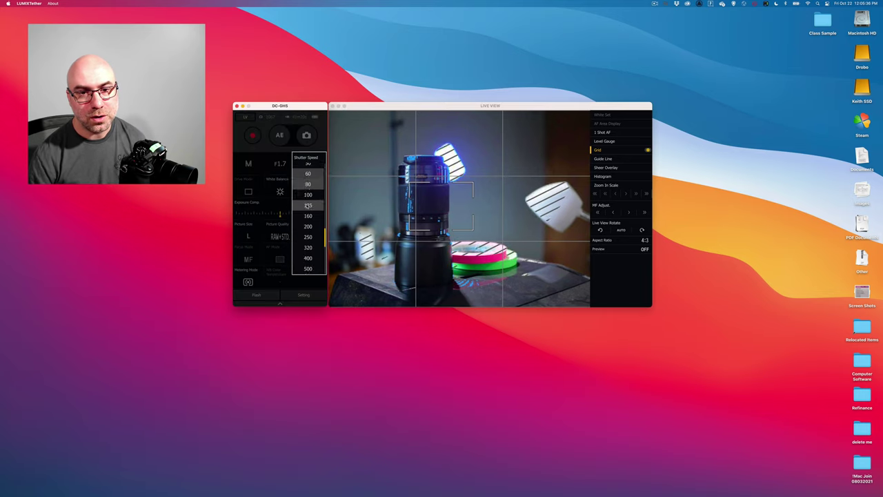
scroll(307, 207, "up", 8)
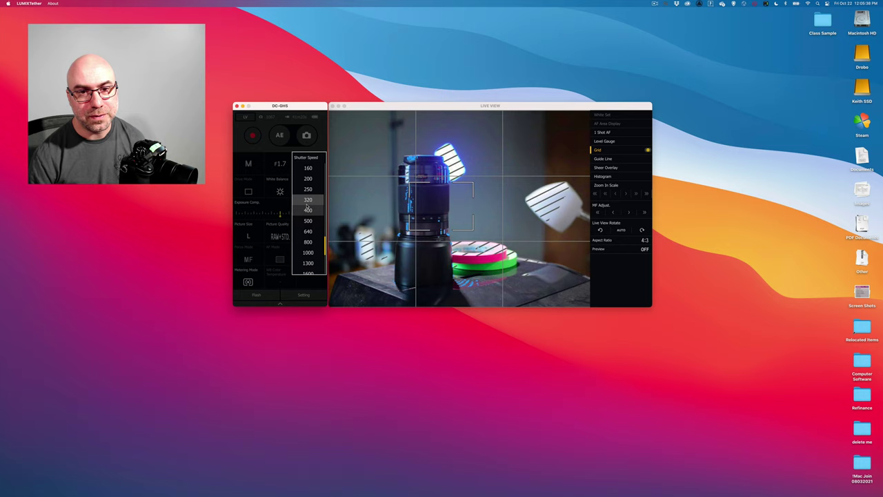
left_click(308, 207)
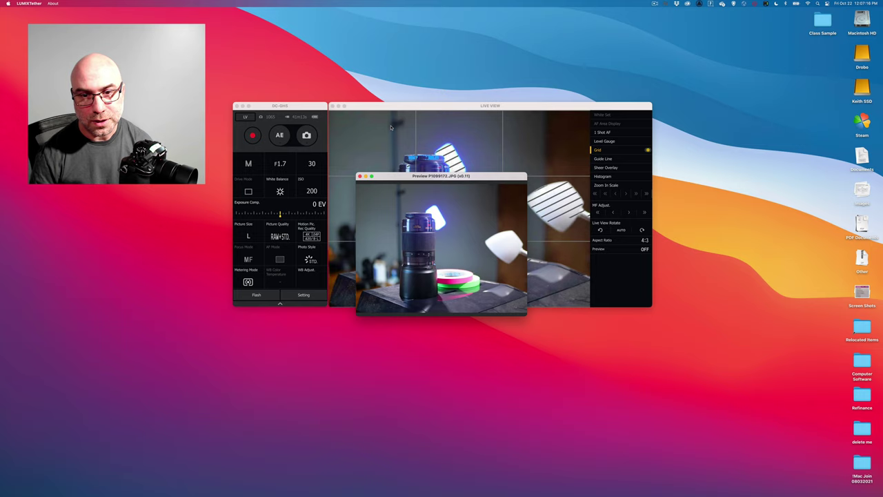
Enlarge and reposition the P1099172.JPG preview to inspect detail, then close it
left_click_drag(388, 179, 362, 109)
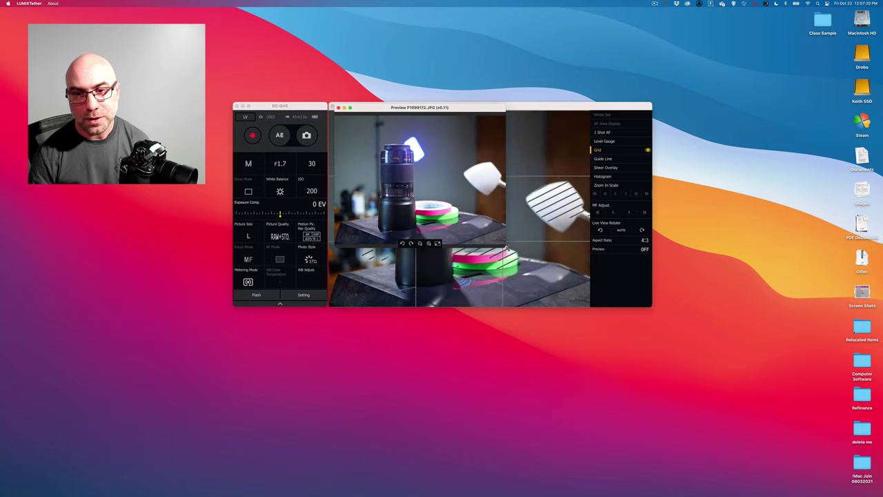
left_click_drag(505, 247, 666, 414)
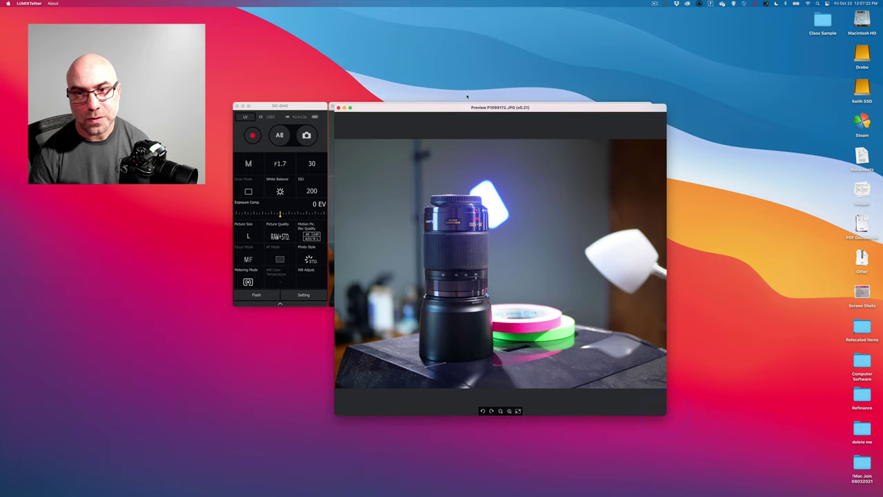
left_click_drag(462, 108, 424, 68)
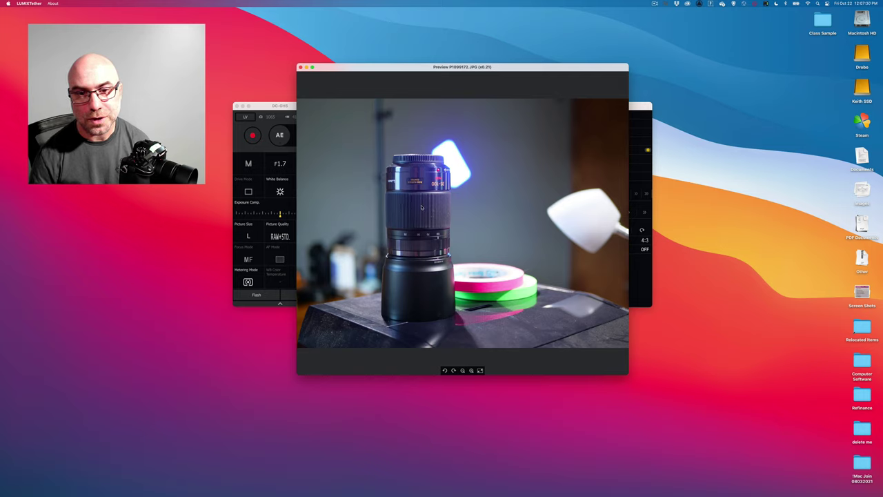
left_click(300, 67)
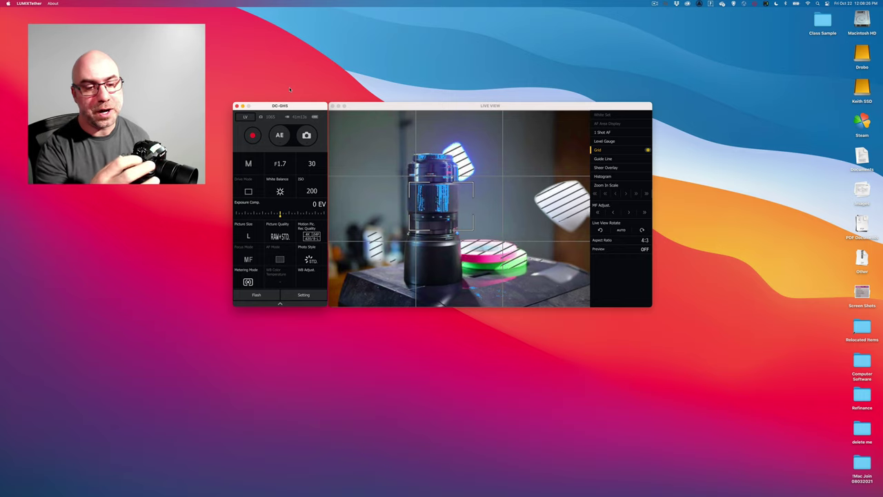
Raise ISO to 400, set shutter speed 60, and close the P1099173.JPG preview
left_click(312, 190)
left_click(307, 214)
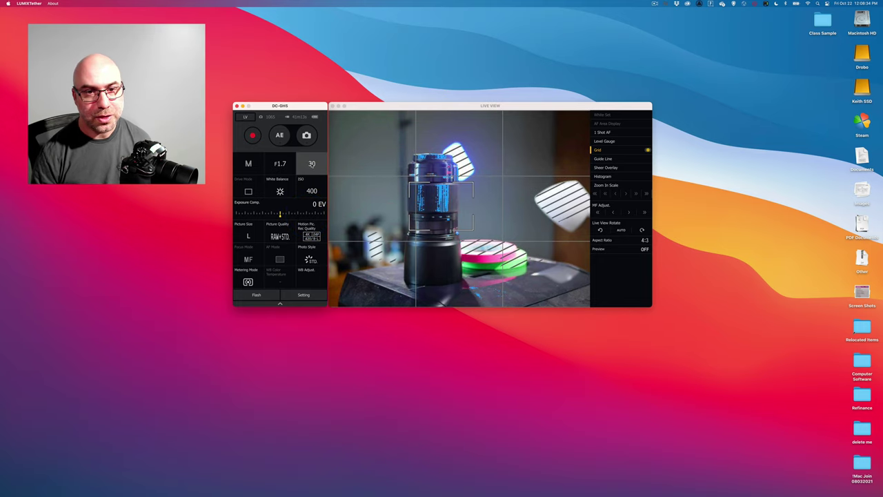
left_click(312, 164)
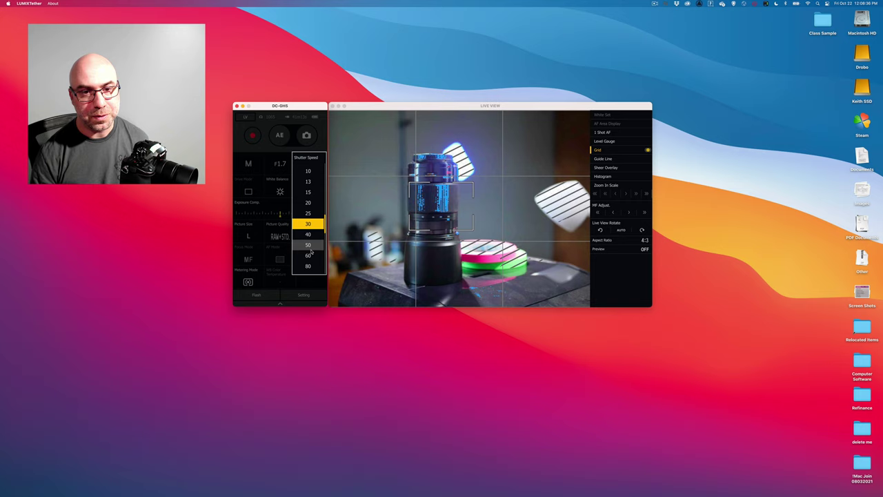
left_click(310, 255)
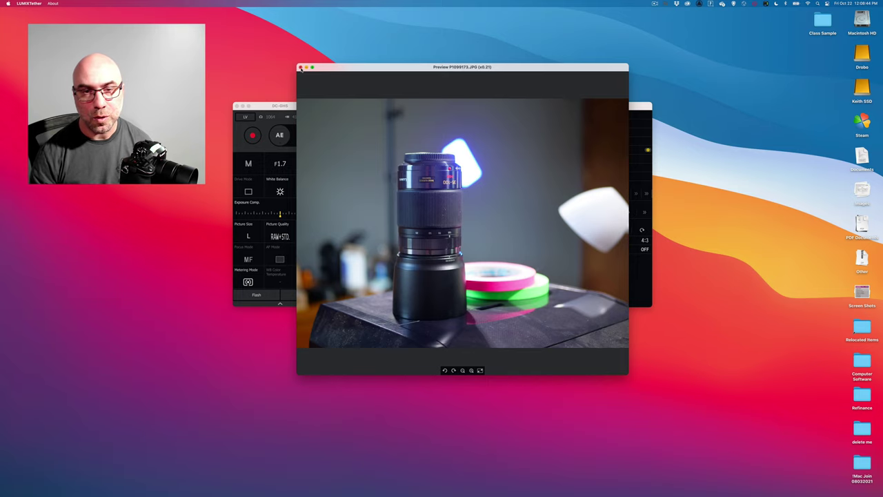
left_click(300, 68)
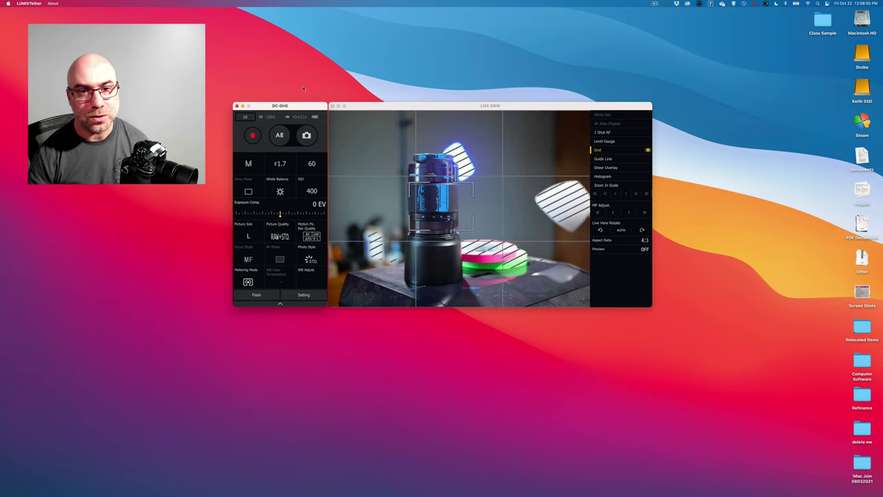
Set shutter speed 200 and ISO 800, then close the P1099174.JPG preview
left_click(311, 163)
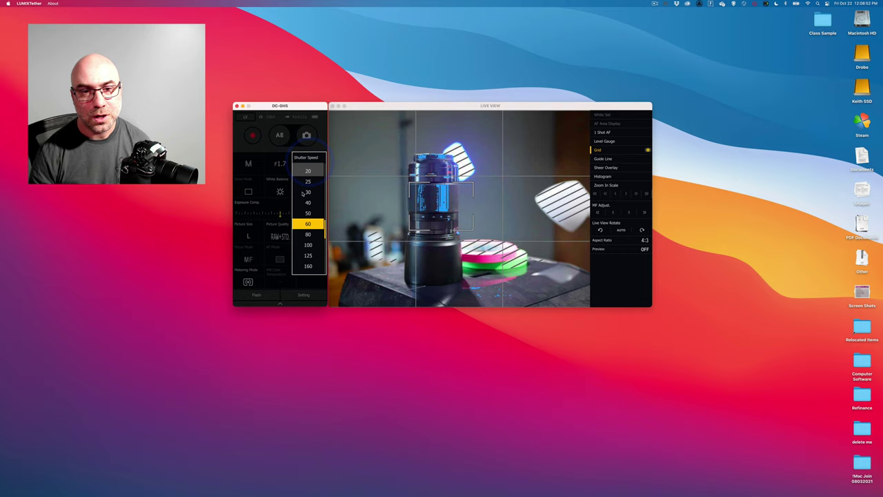
scroll(304, 207, "up", 2)
scroll(301, 214, "down", 3)
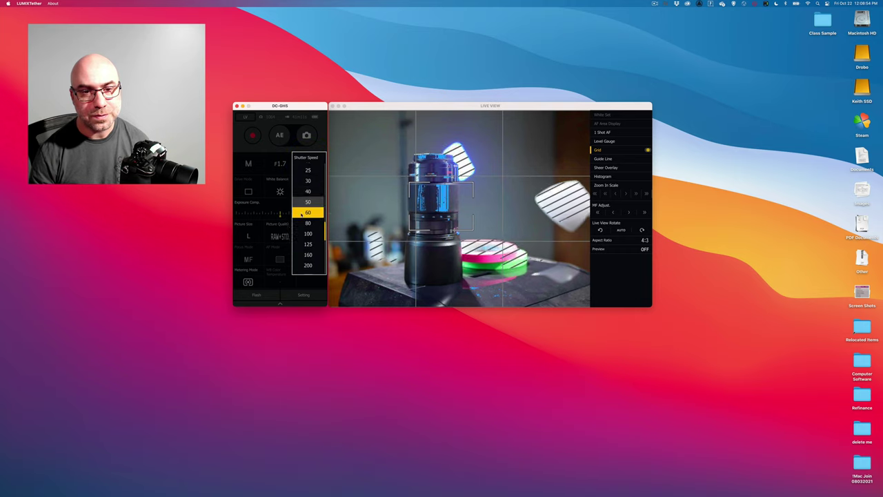
scroll(301, 215, "down", 5)
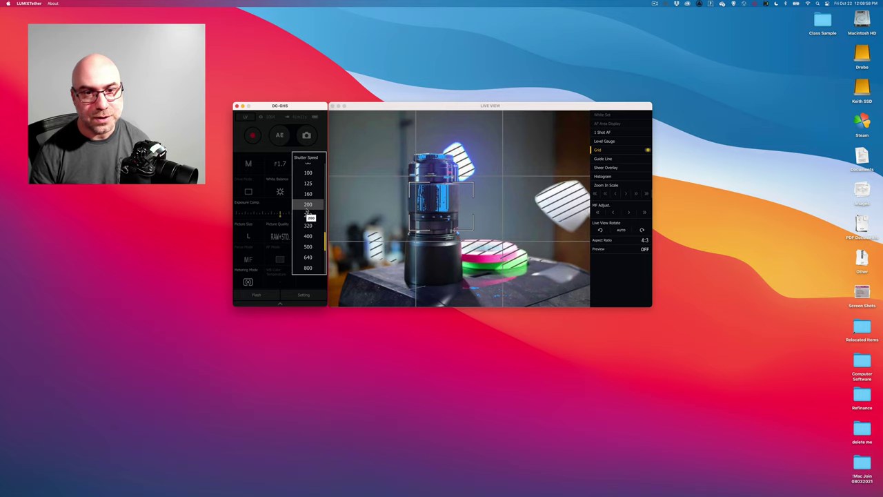
left_click(308, 207)
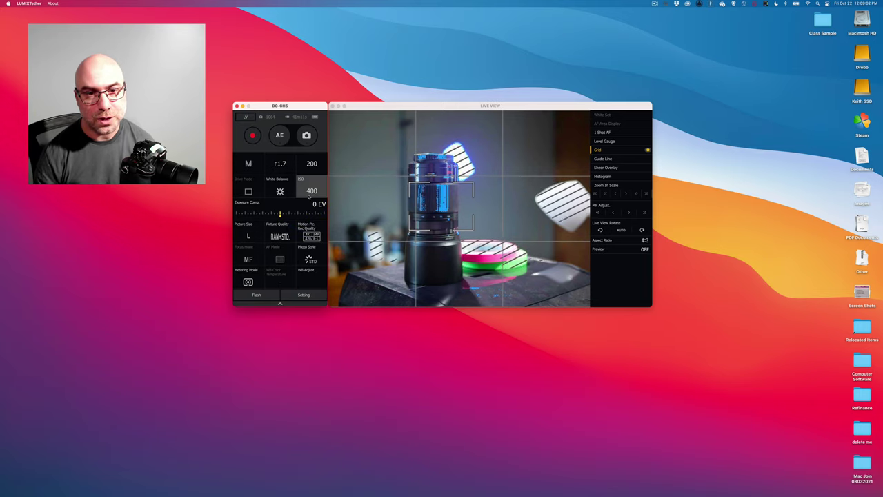
left_click(311, 191)
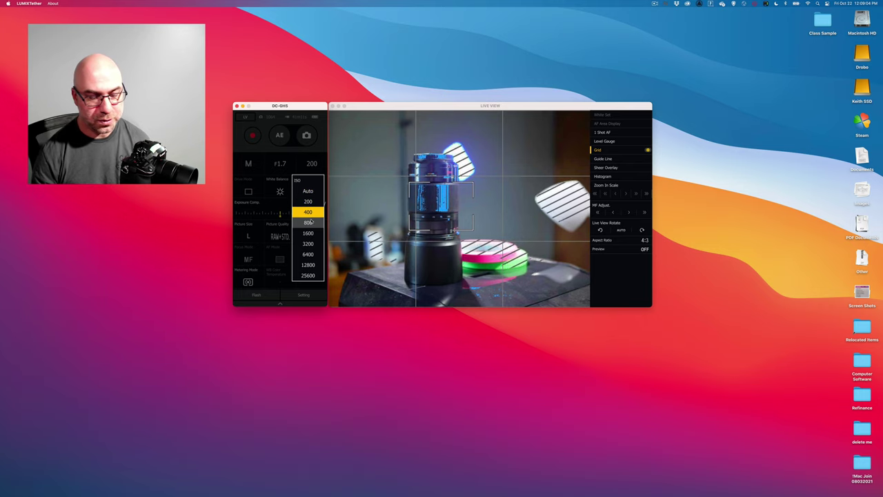
left_click(310, 221)
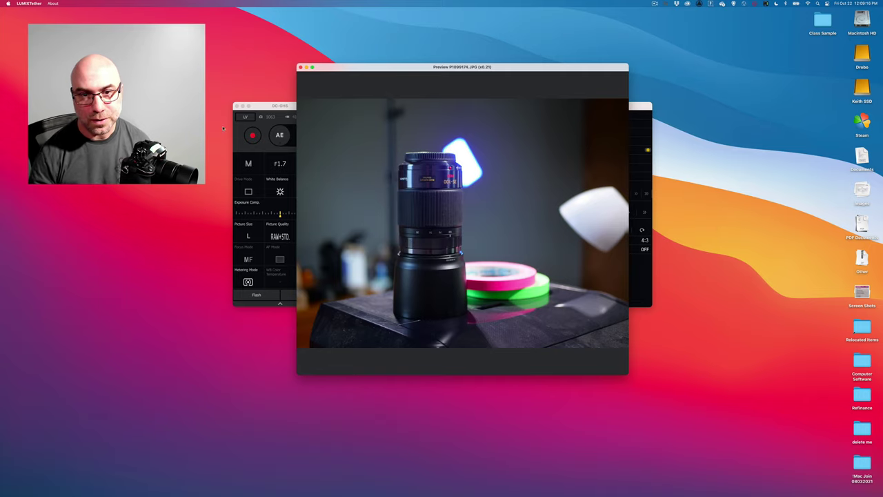
left_click(300, 67)
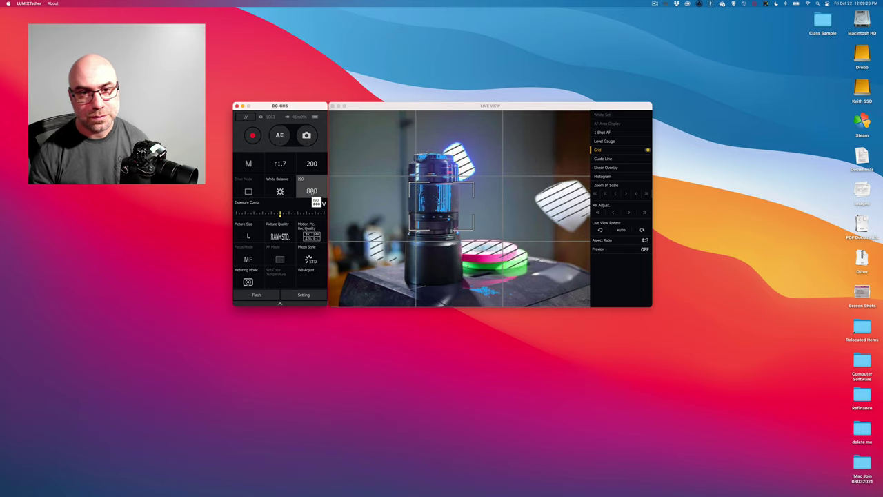
Set aperture to F2.8, take shot P1099175.JPG, and close its preview
left_click(283, 164)
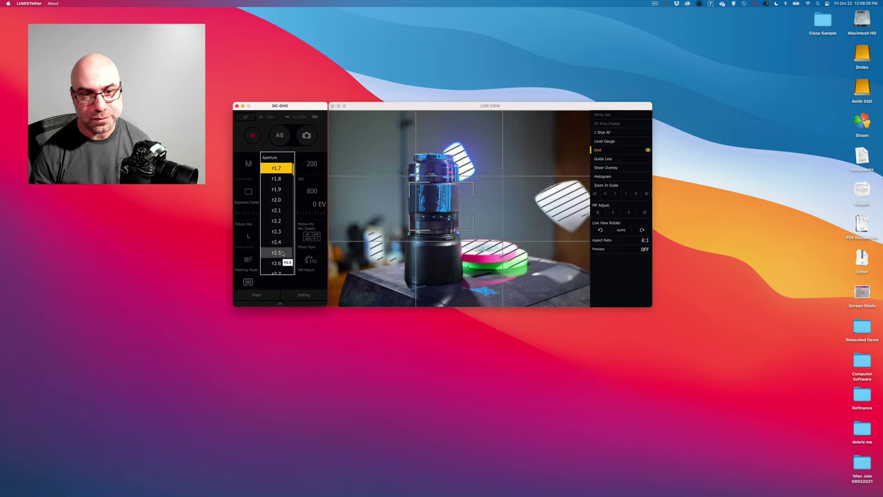
scroll(282, 253, "down", 3)
left_click(286, 217)
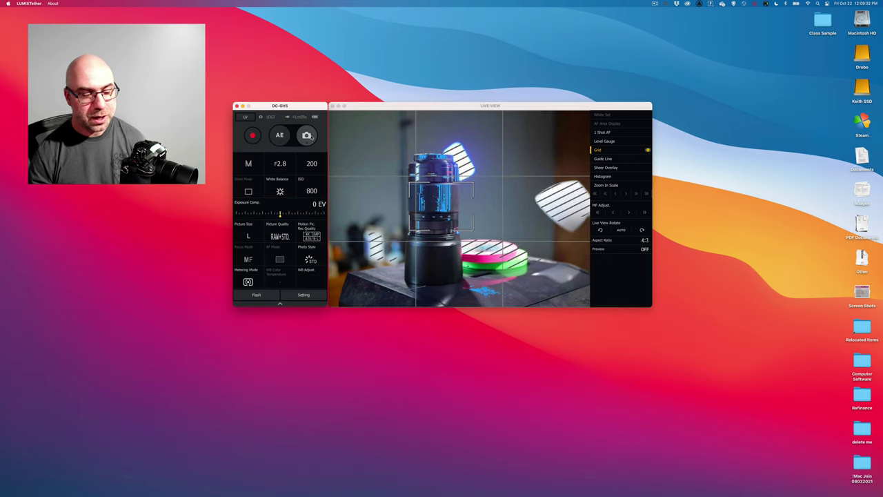
left_click(307, 136)
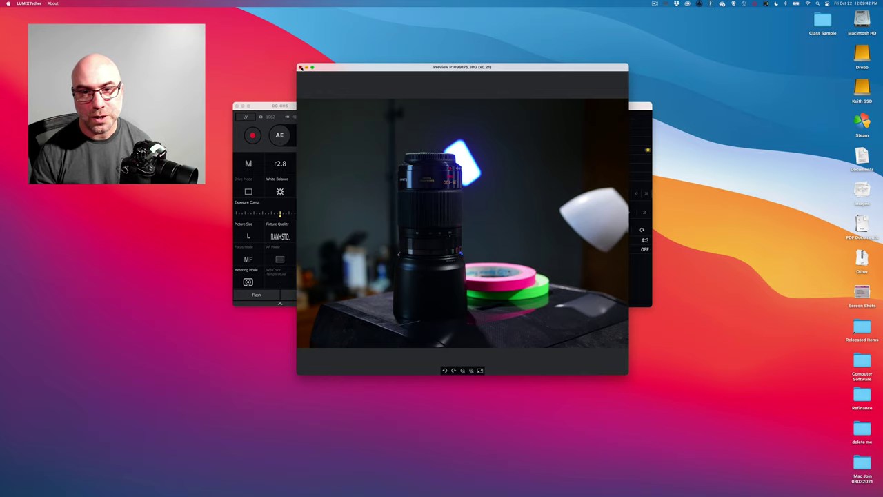
left_click(301, 67)
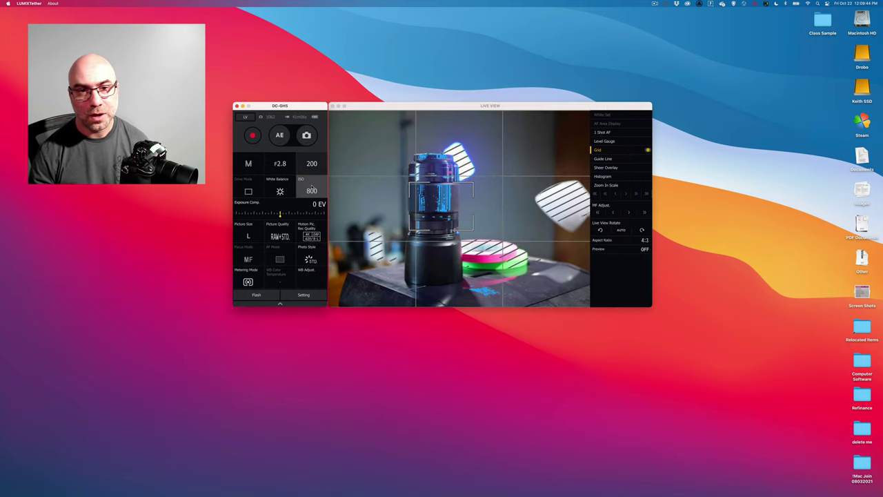
Set ISO 1600, take shot P1099176.JPG, and close its preview
left_click(312, 189)
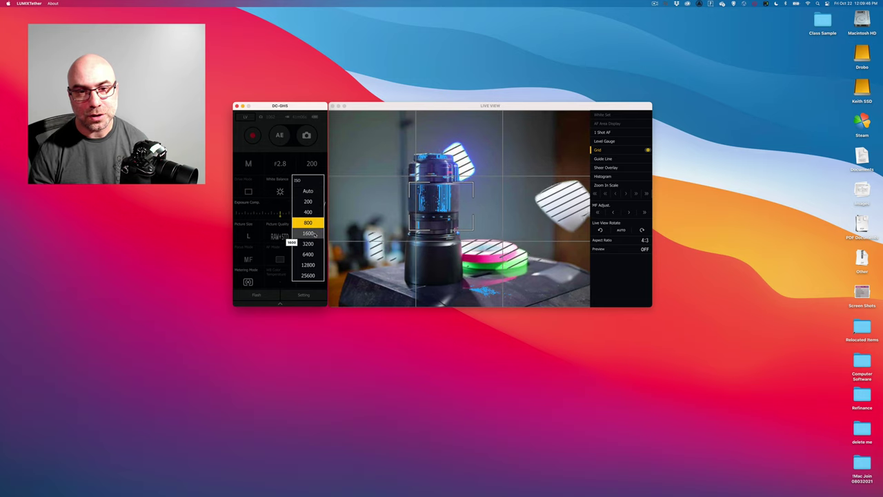
left_click(308, 233)
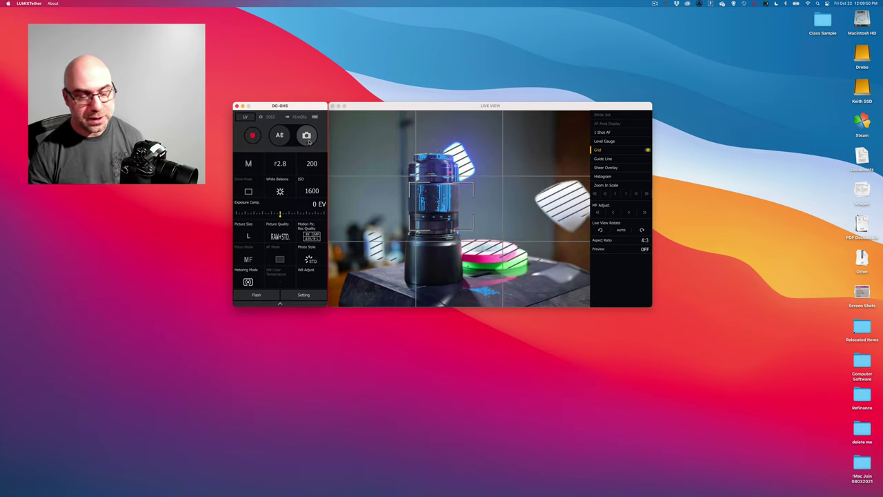
left_click(306, 136)
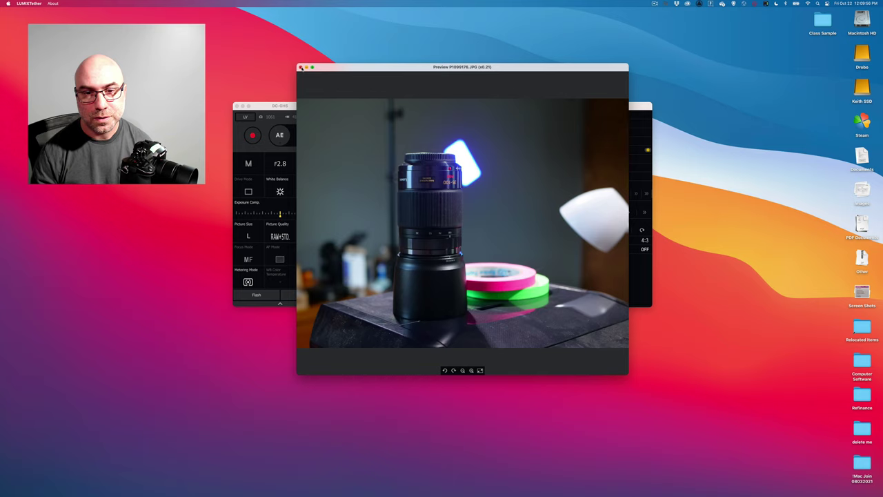
left_click(300, 67)
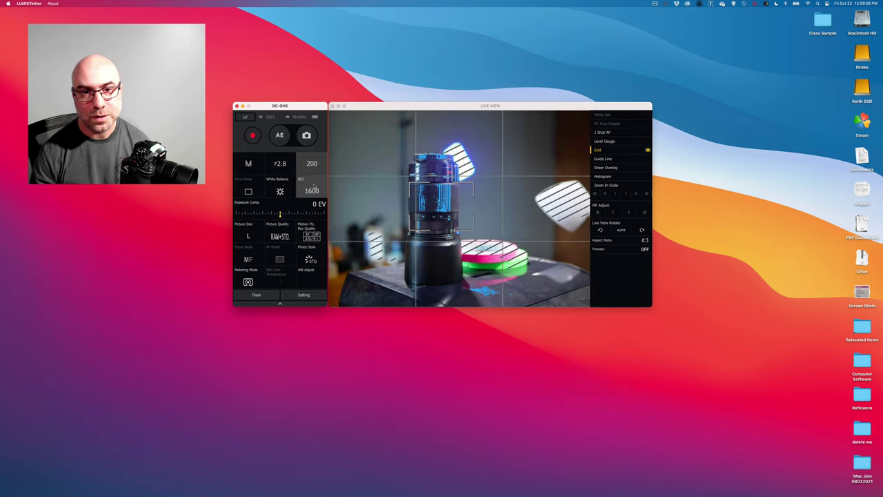
Set aperture to F4.5, take a shot, and close its preview
left_click(280, 163)
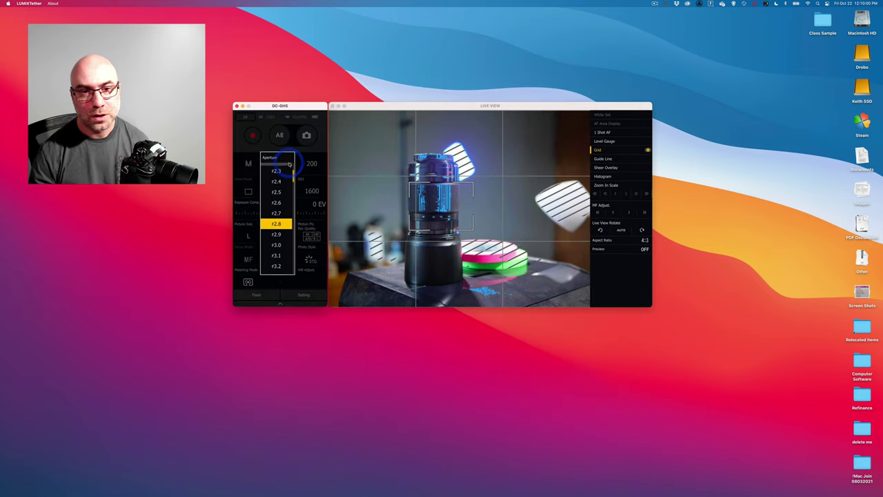
scroll(288, 196, "down", 5)
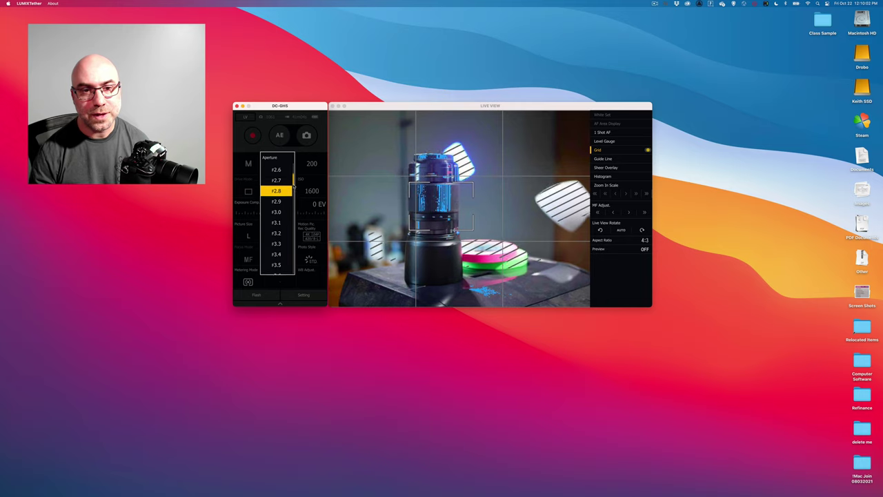
scroll(287, 196, "down", 10)
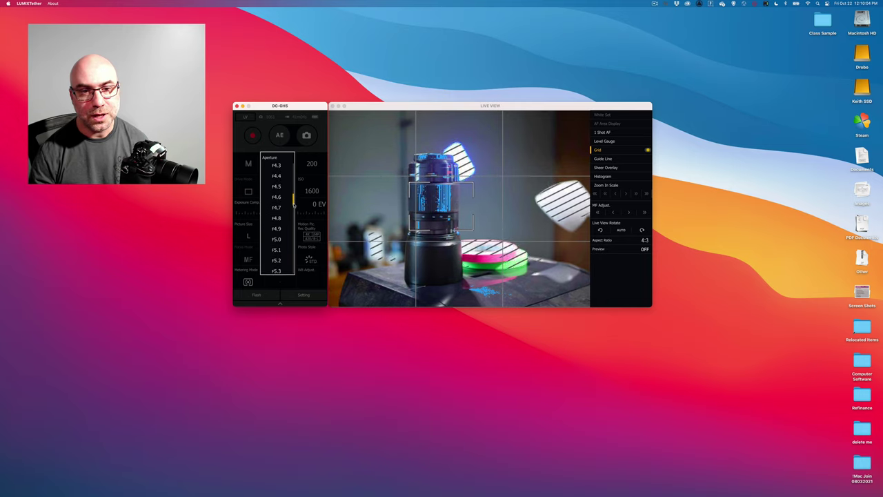
left_click(290, 207)
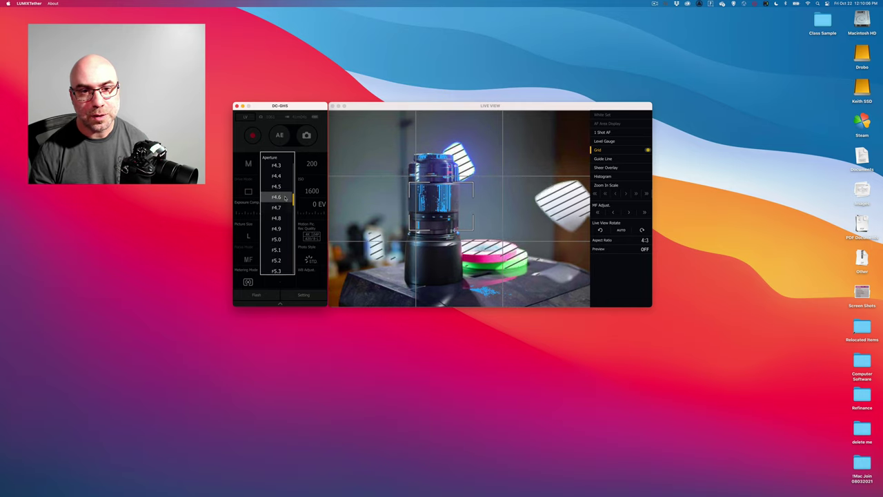
left_click(283, 187)
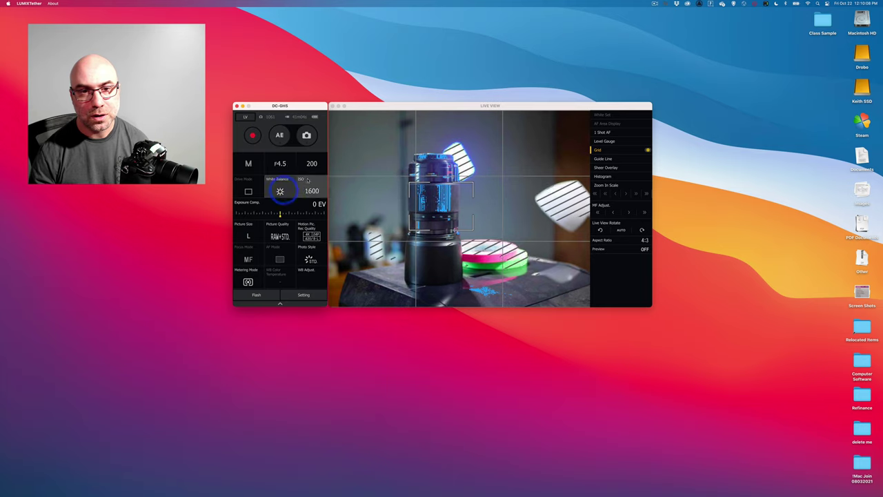
left_click(305, 136)
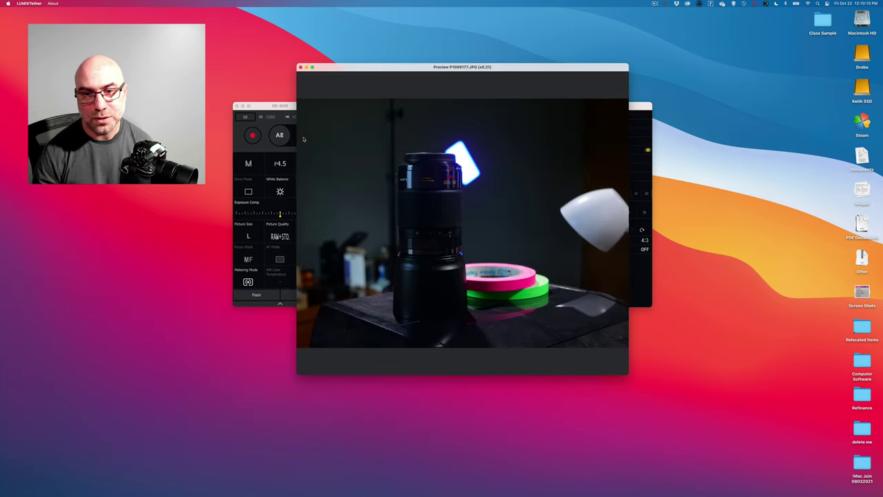
left_click(299, 67)
Set ISO 3200, take a shot, and close its preview
left_click(312, 163)
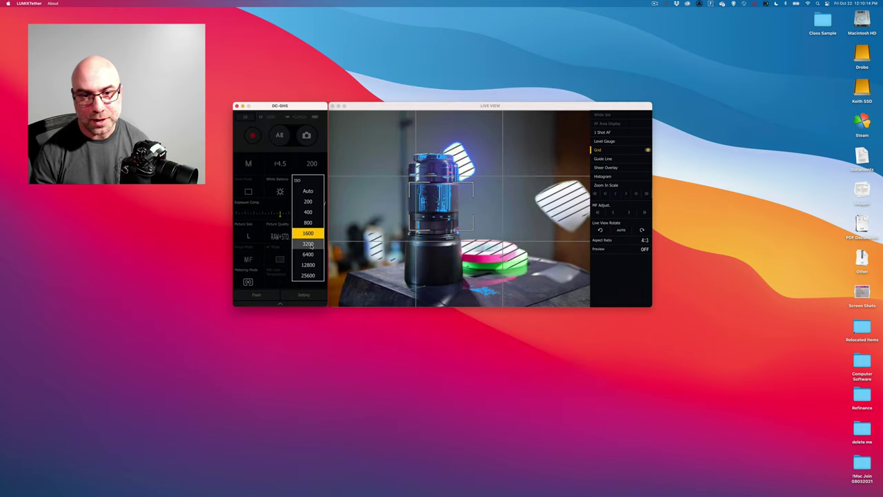
left_click(309, 244)
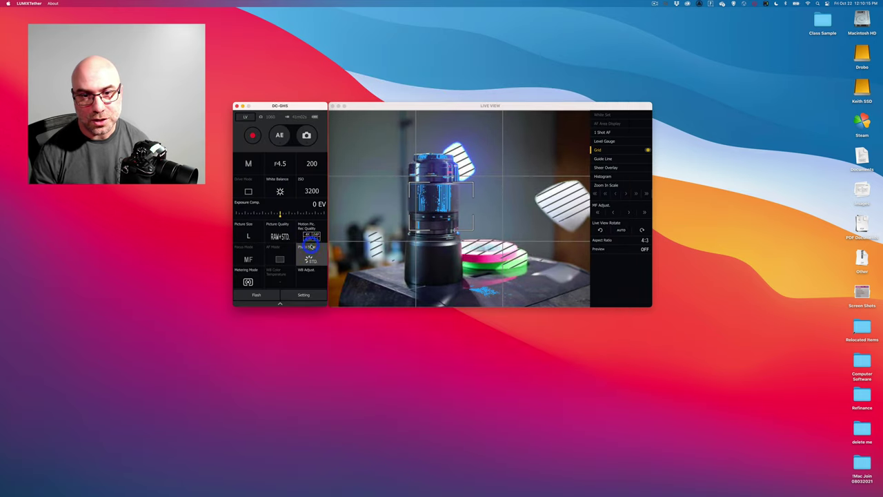
left_click(306, 142)
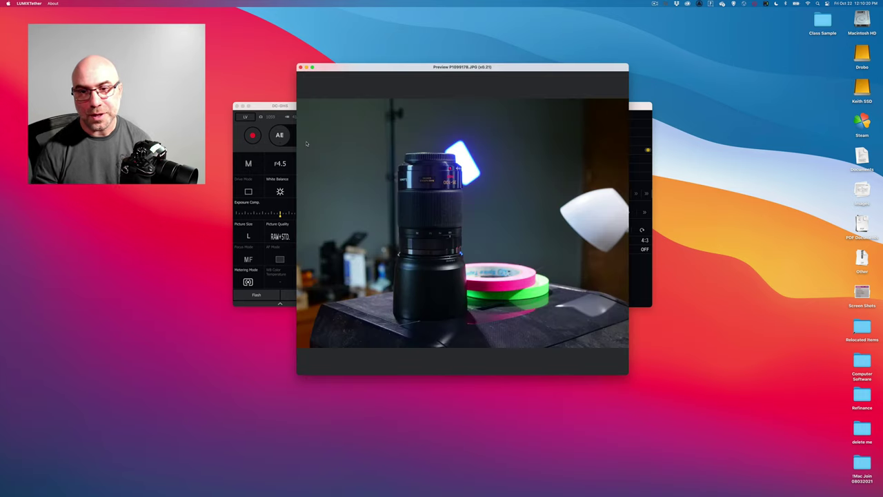
left_click(301, 67)
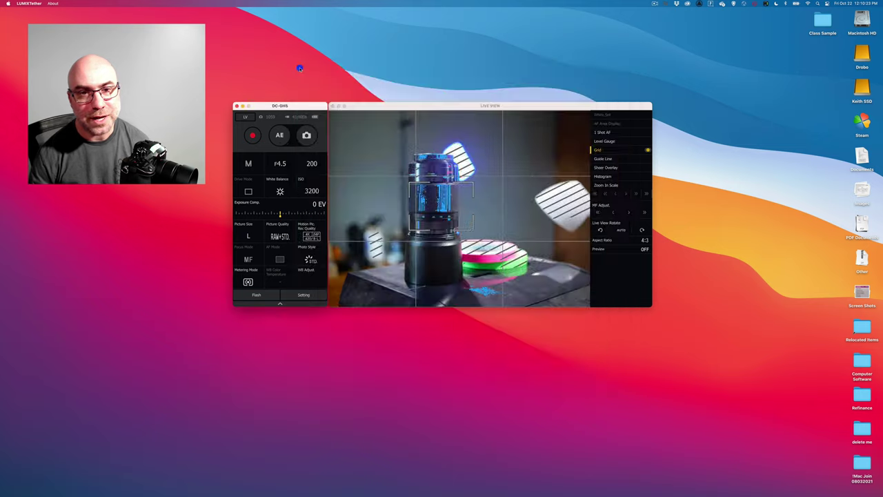
Set shutter speed 125, take shot P1099179.JPG, and close its preview
left_click(312, 164)
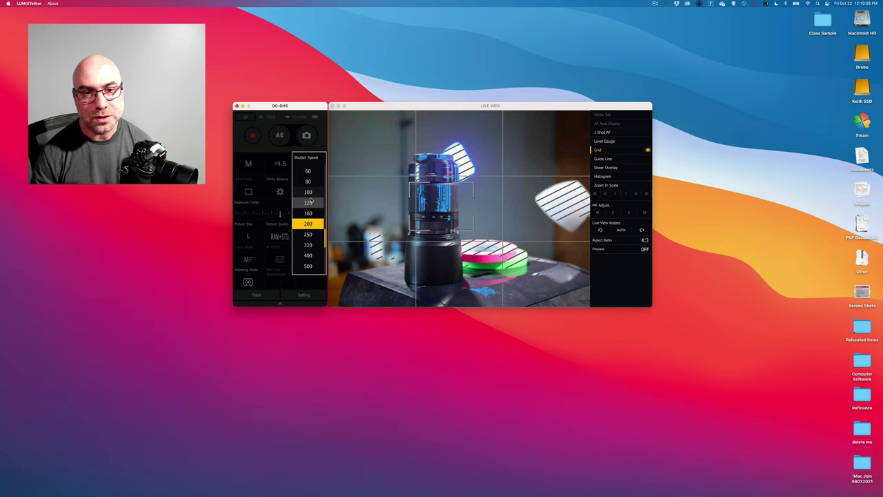
left_click(309, 202)
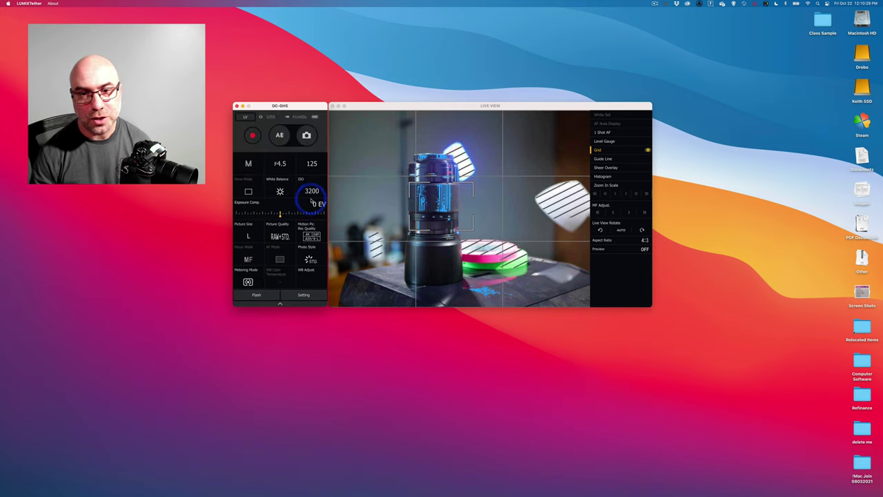
left_click(307, 137)
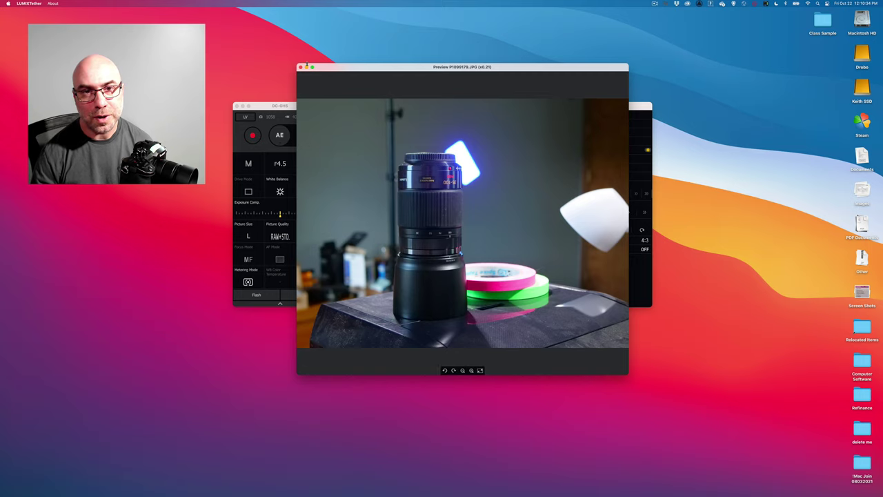
left_click(301, 67)
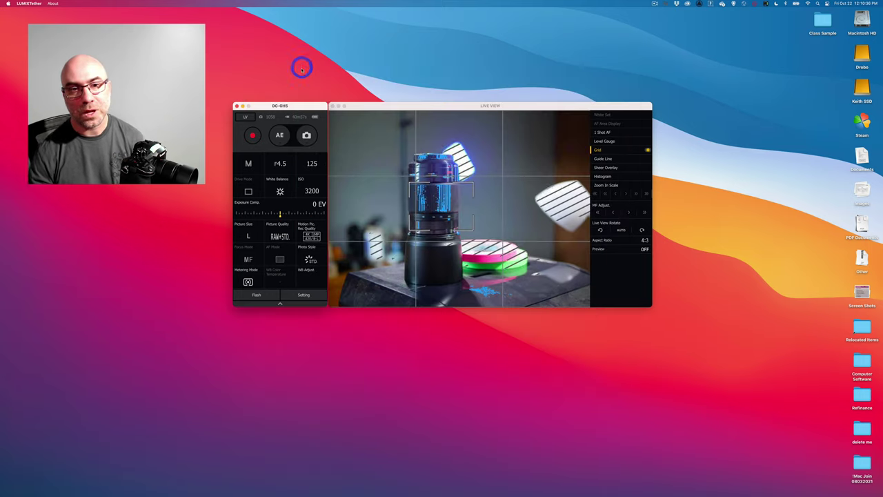
Set the aperture to F6.3
left_click(291, 162)
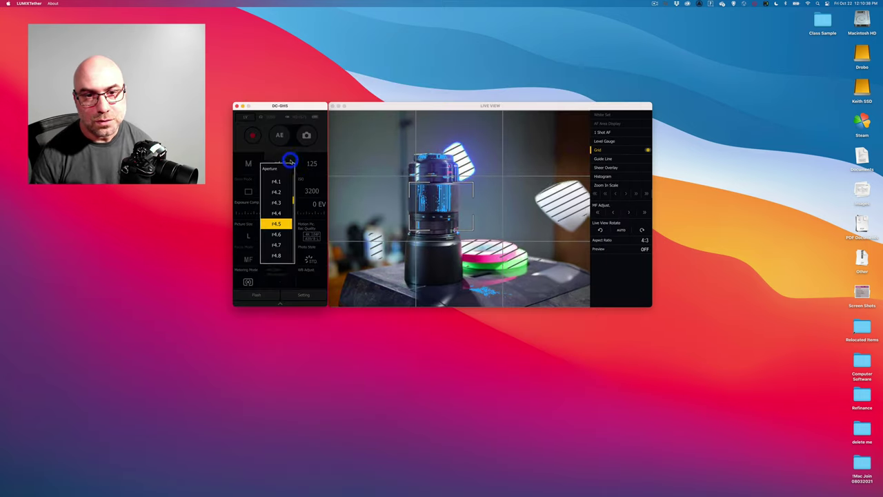
scroll(277, 218, "down", 6)
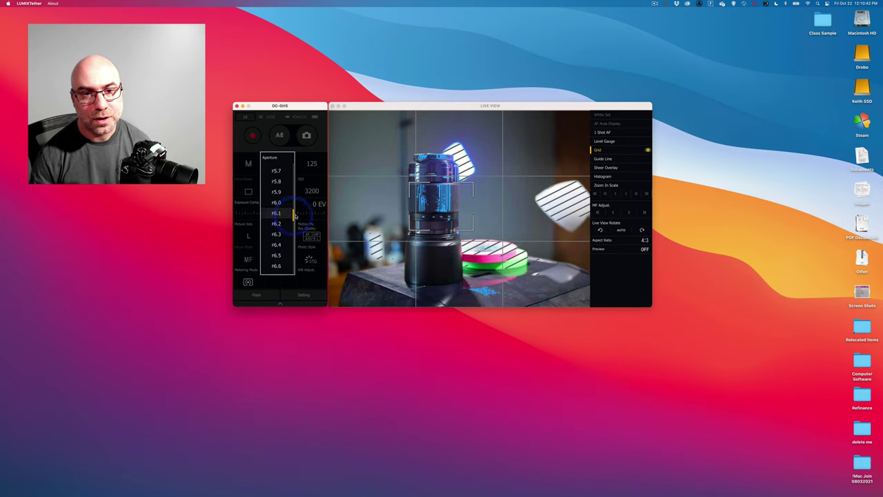
scroll(290, 218, "down", 7)
scroll(289, 219, "down", 1)
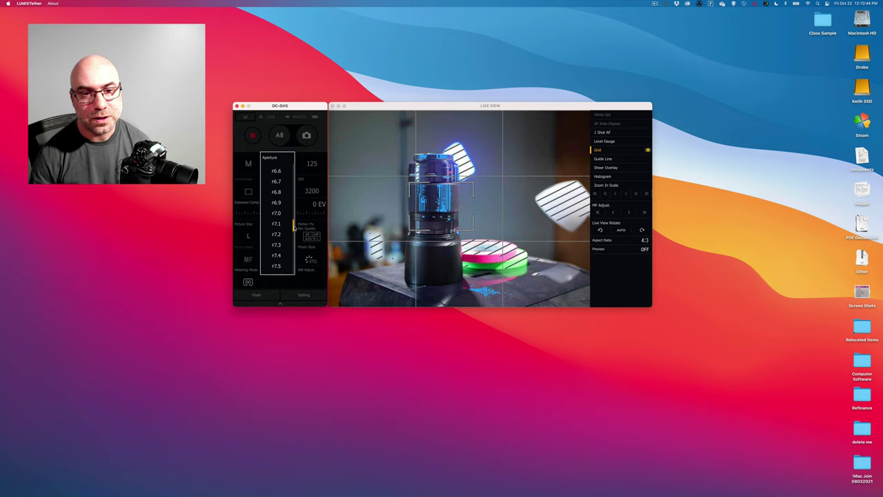
left_click(293, 225)
scroll(288, 207, "up", 2)
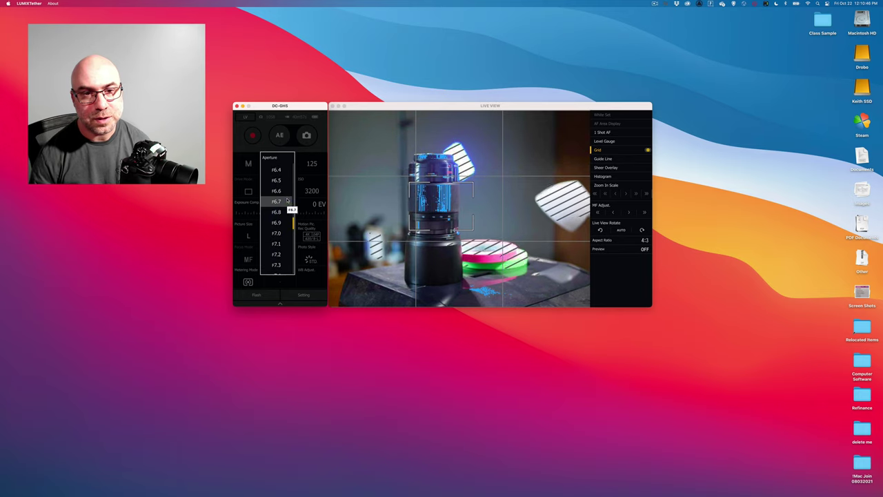
left_click(276, 192)
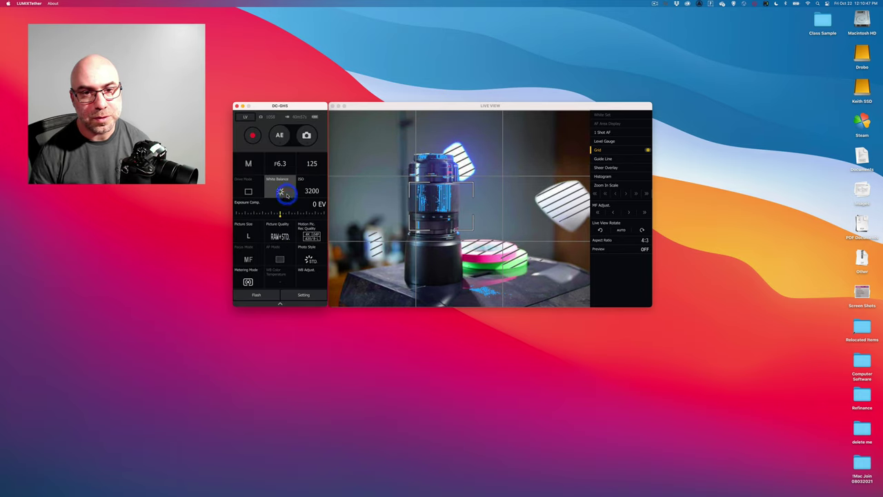
Set shutter speed 60, take shot P1099180.JPG, and close its preview
left_click(312, 164)
left_click(308, 212)
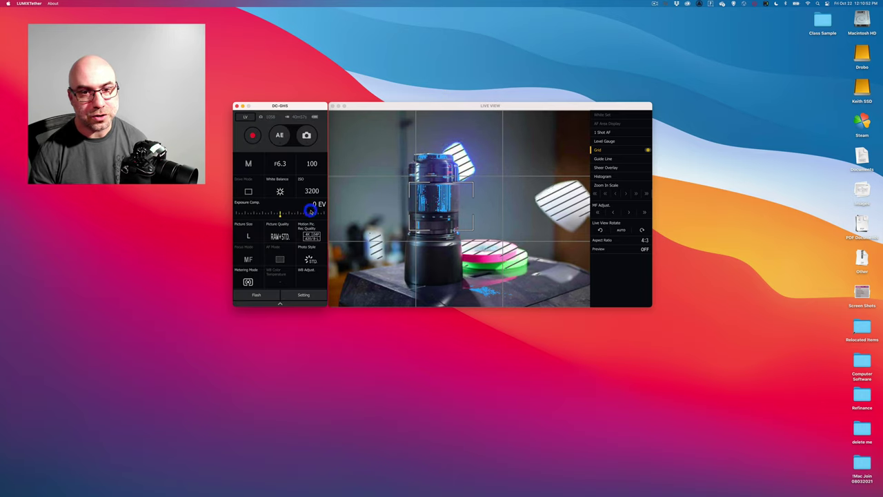
left_click(312, 163)
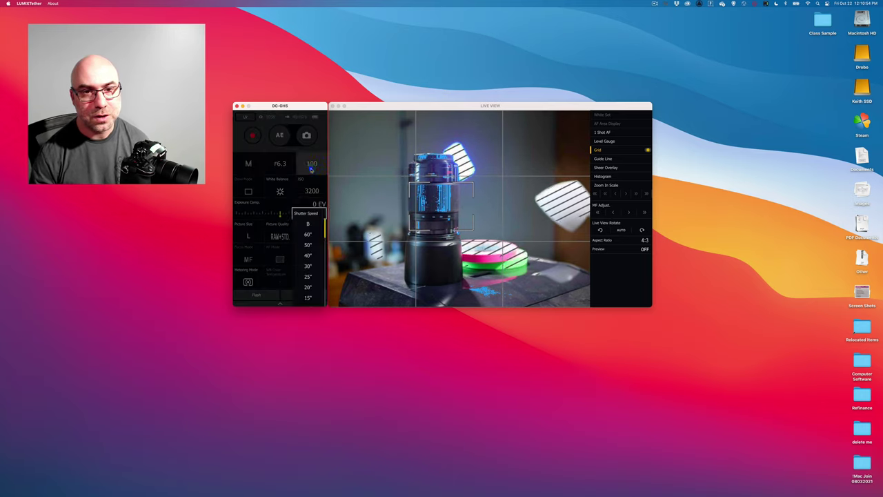
left_click(309, 203)
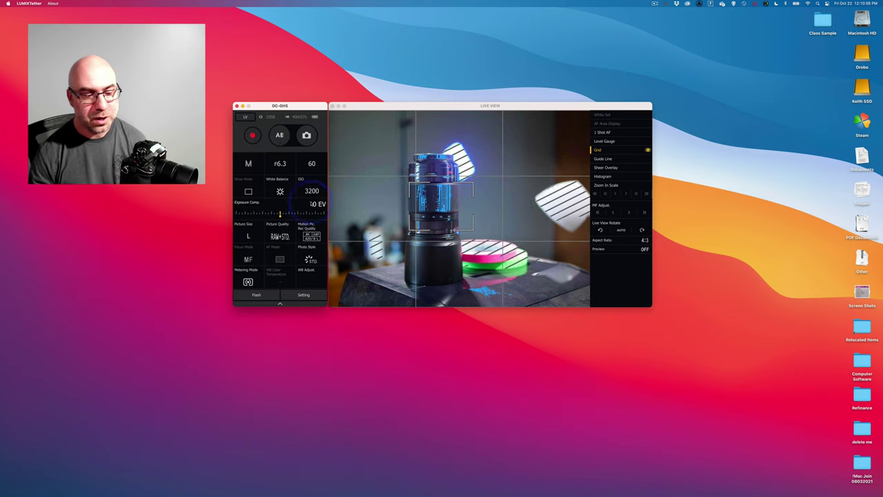
left_click(306, 139)
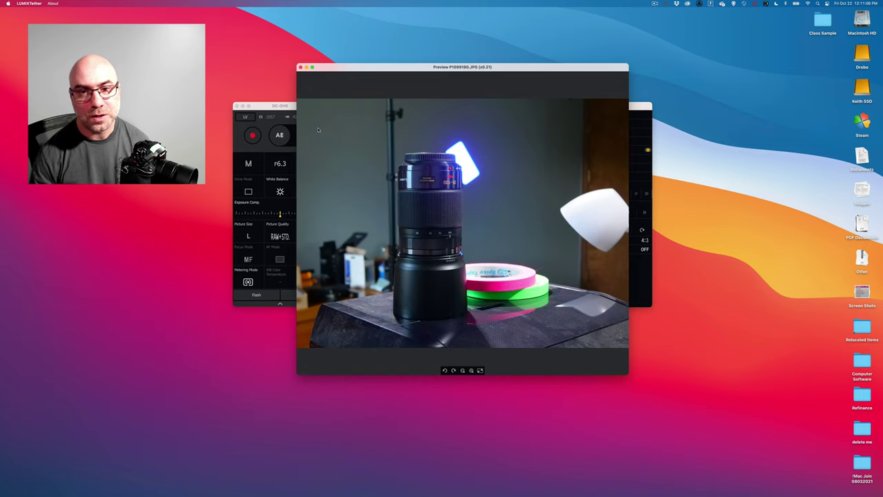
left_click(300, 67)
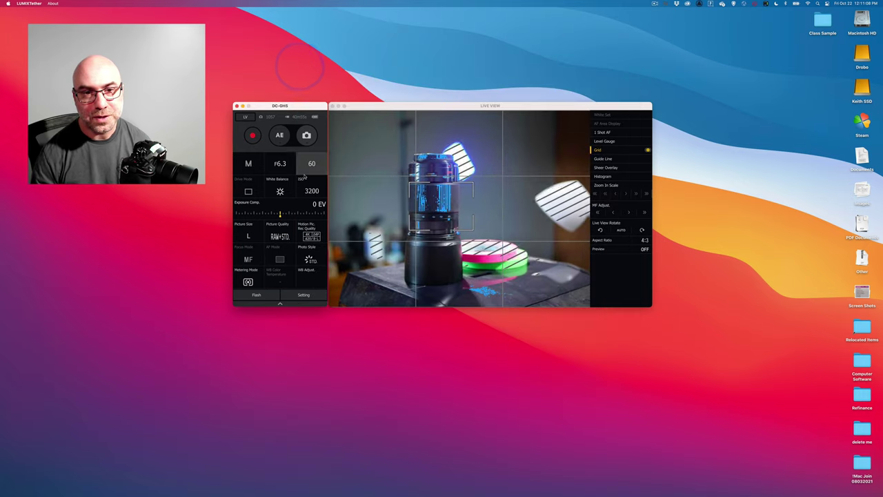
Set the aperture to F11.0 and the shutter speed to 15
left_click(290, 160)
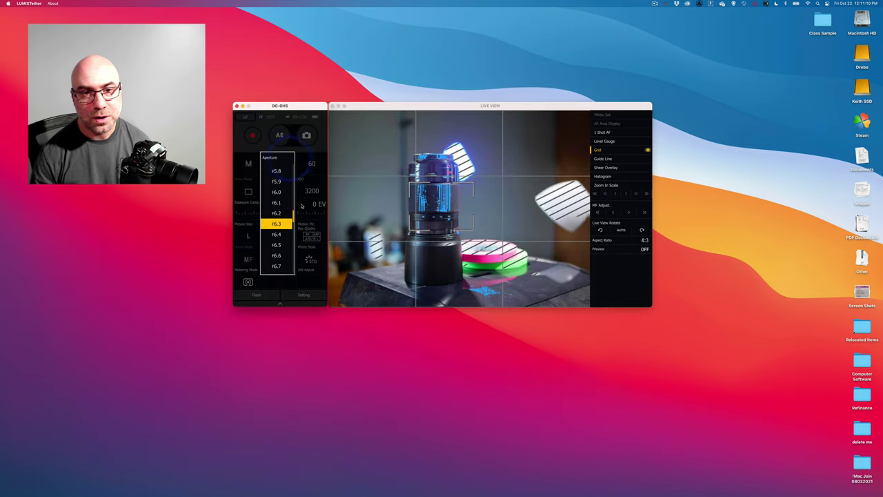
scroll(276, 214, "down", 10)
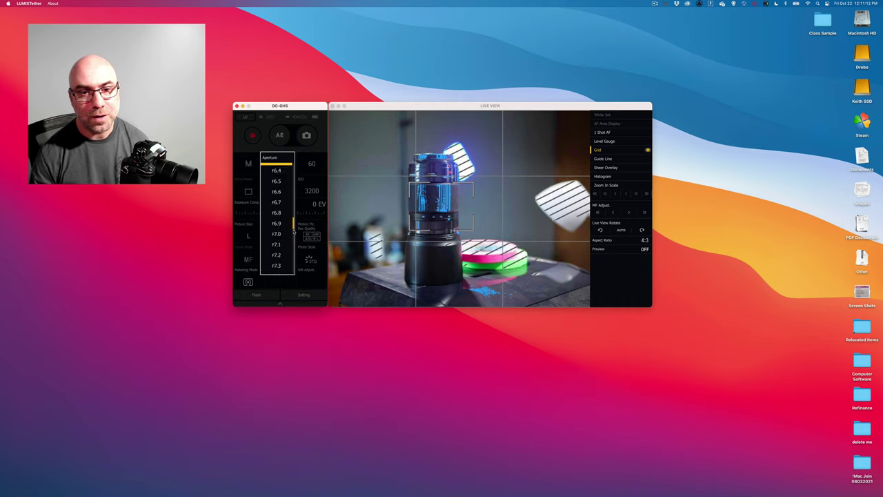
scroll(276, 234, "down", 2)
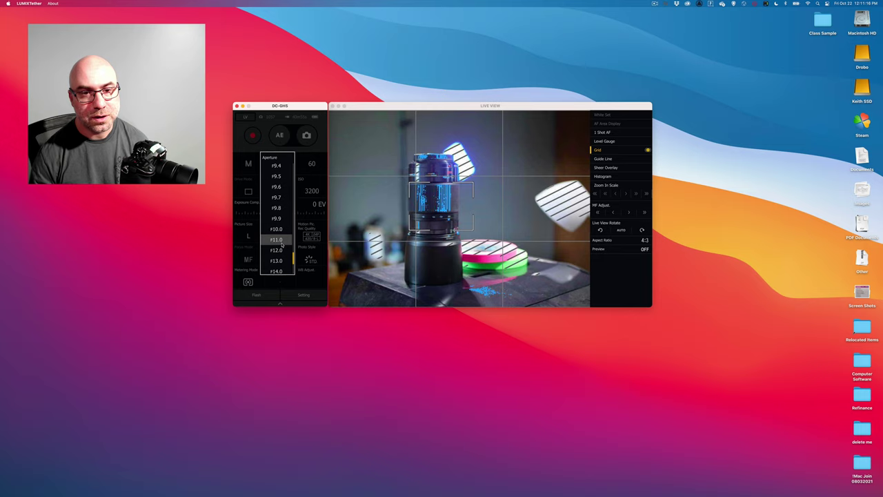
left_click(281, 240)
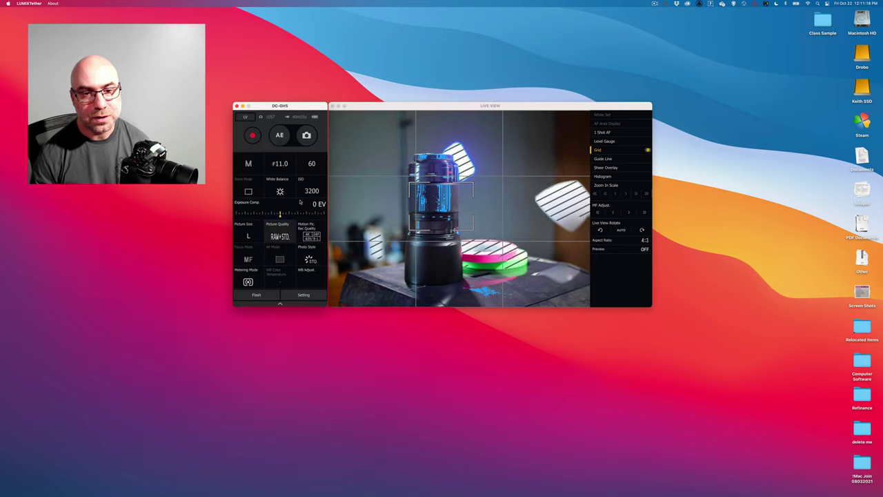
left_click(309, 174)
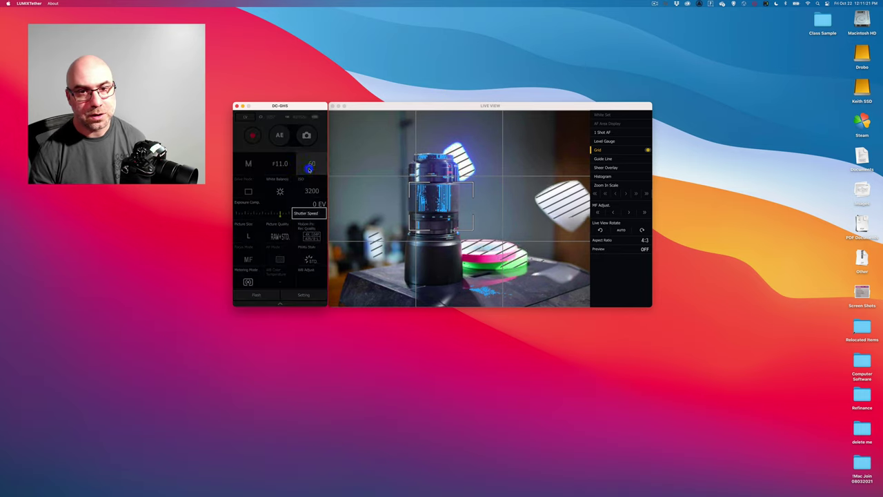
left_click(309, 181)
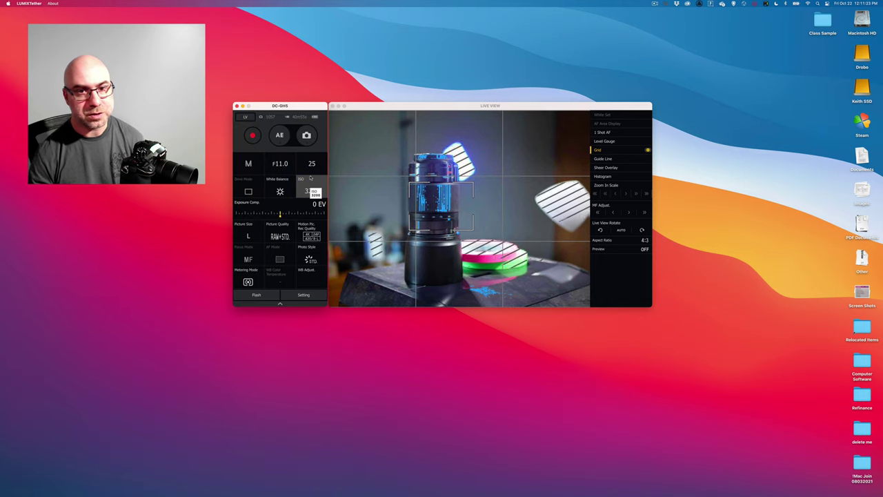
left_click(311, 167)
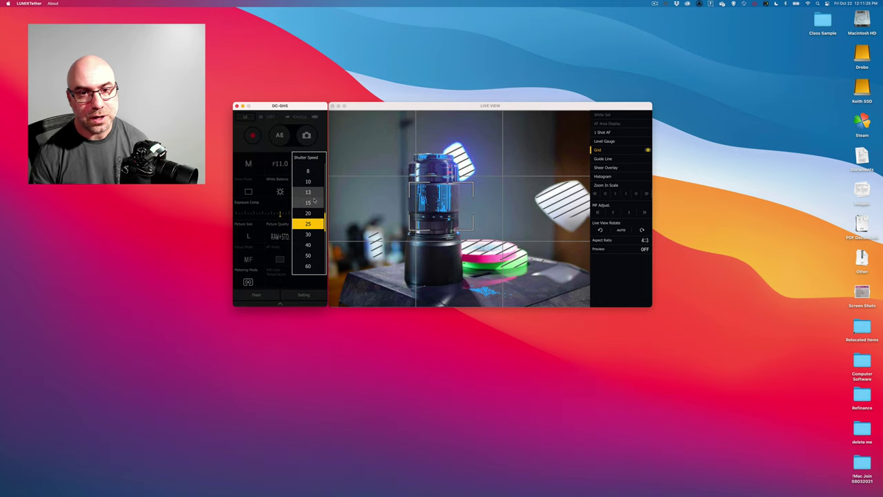
left_click(314, 200)
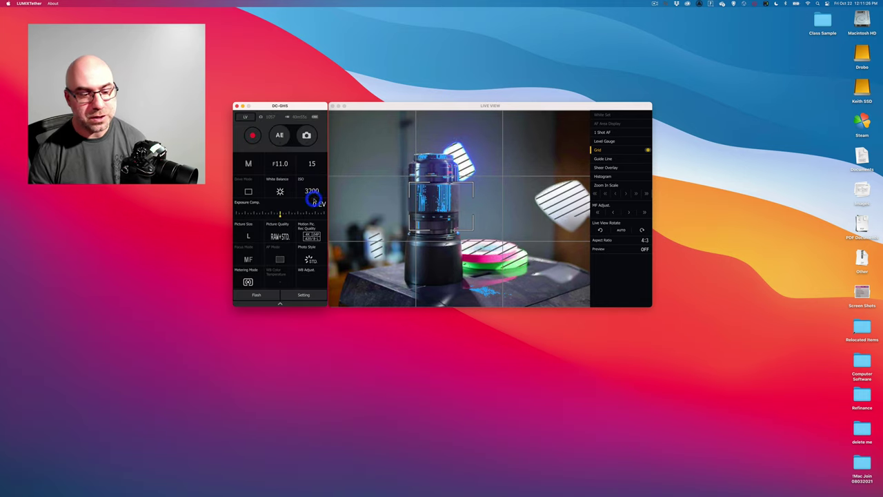
Capture a shot at F11.0, shutter 15, ISO 3200 and close its preview
left_click(305, 142)
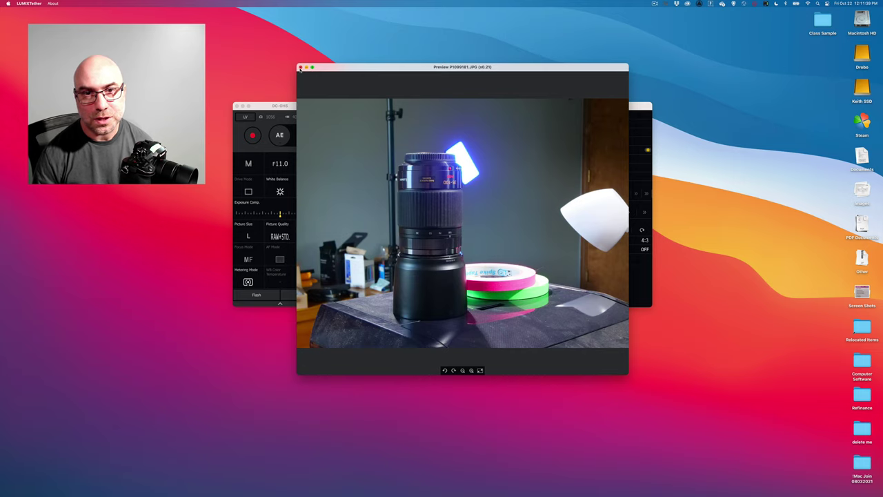
left_click(299, 68)
left_click(290, 163)
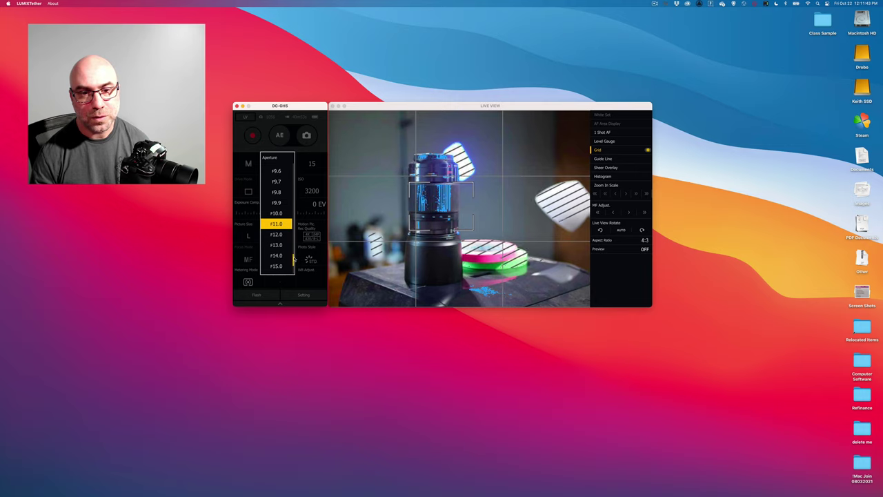
Set aperture F22.0, shutter 6 and ISO 6400, then take a shot
left_click_drag(294, 260, 295, 271)
left_click(277, 268)
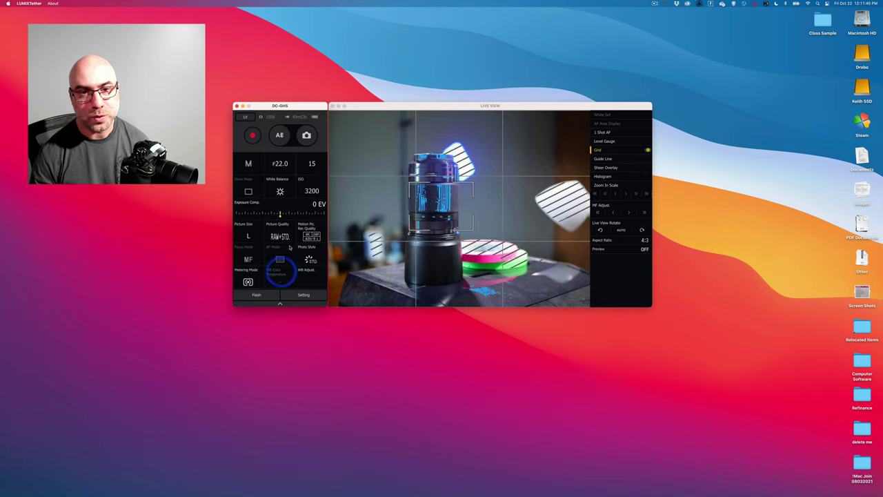
left_click(308, 167)
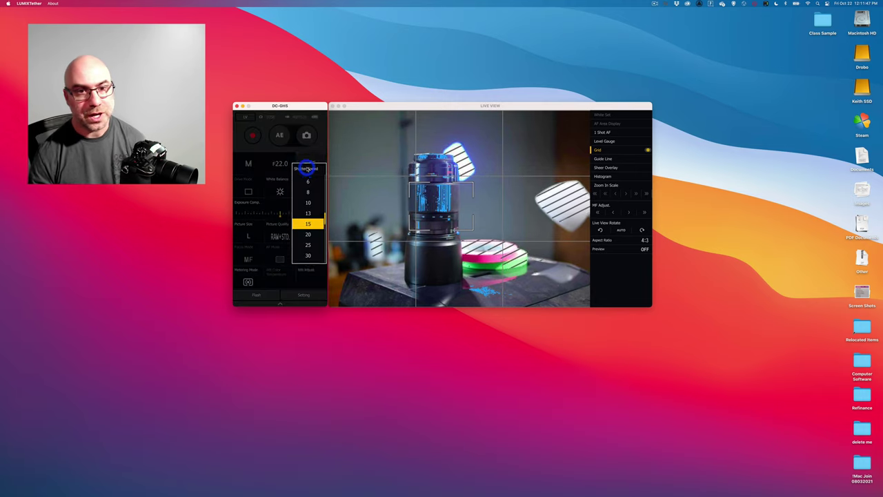
left_click(311, 180)
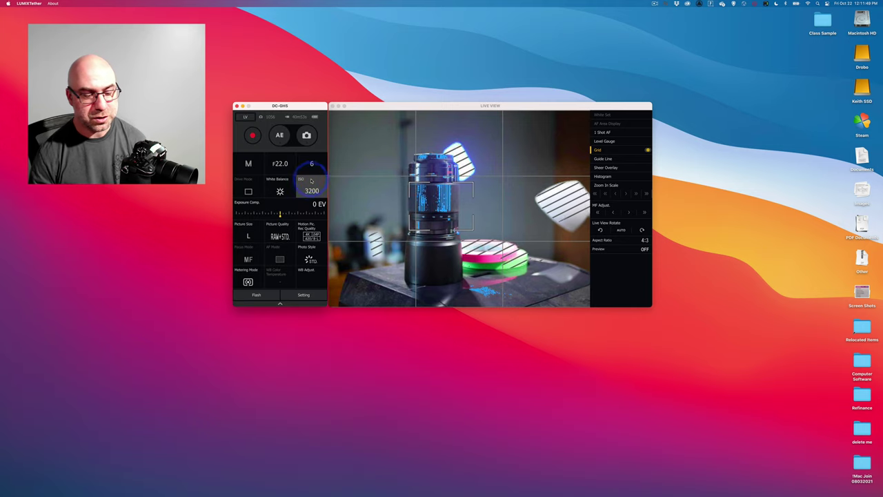
left_click(305, 193)
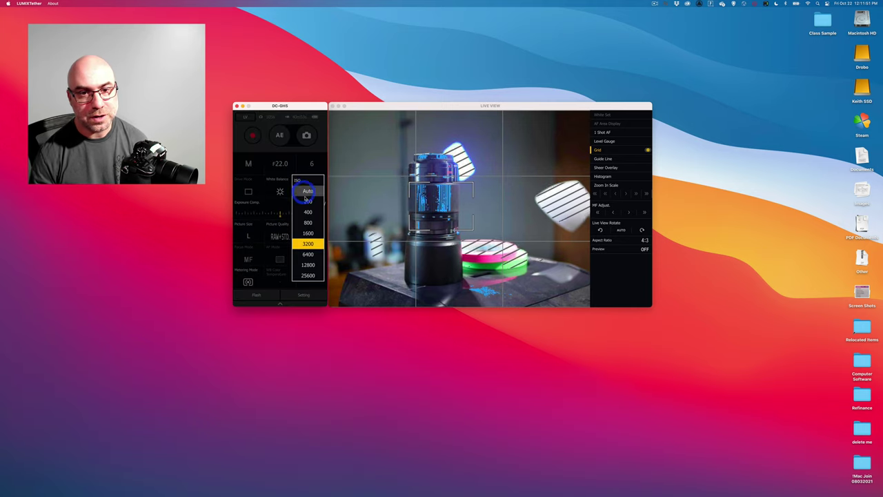
left_click(310, 253)
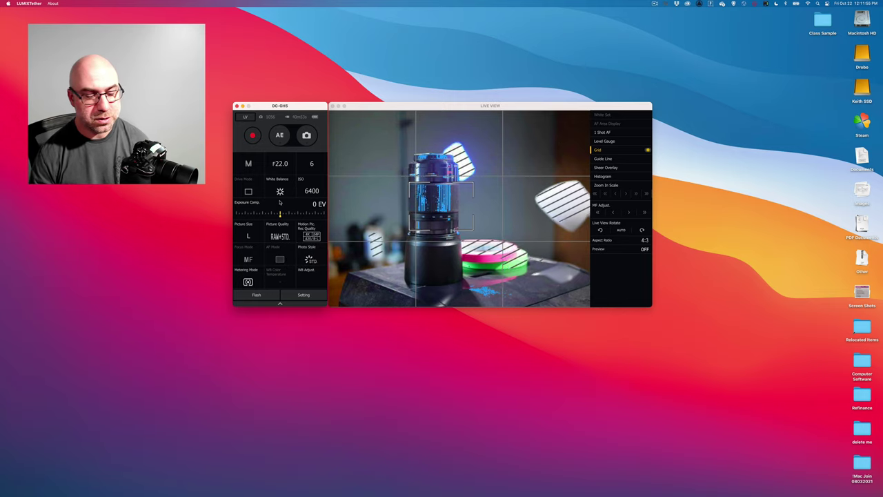
left_click(303, 138)
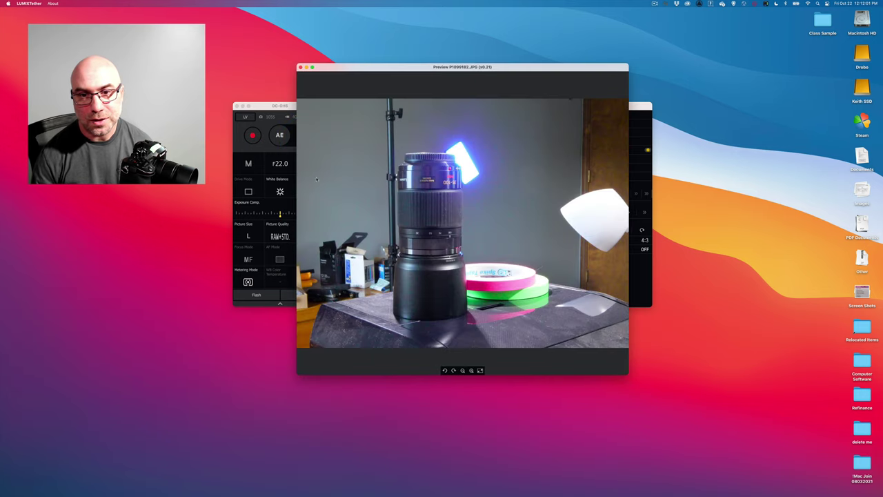
Magnify the P1099182.JPG preview to x3.0 to check noise, zoom back out, and close it
left_click(471, 370)
left_click(470, 370)
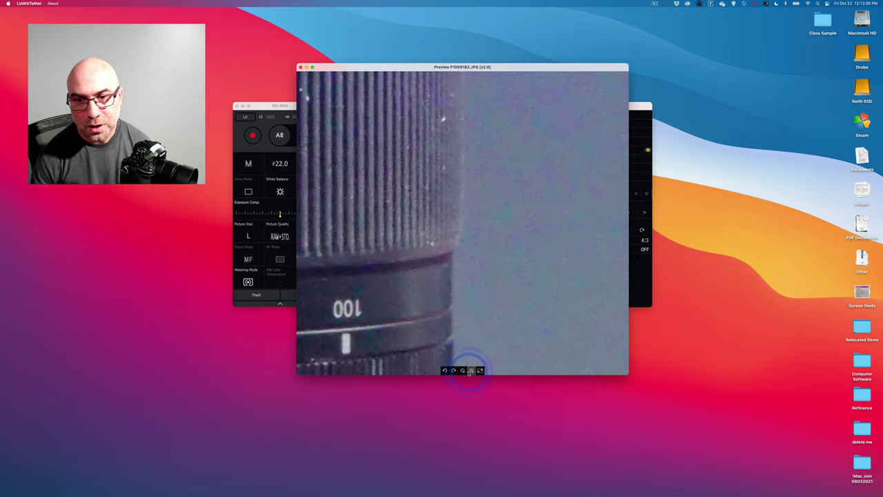
left_click(468, 371)
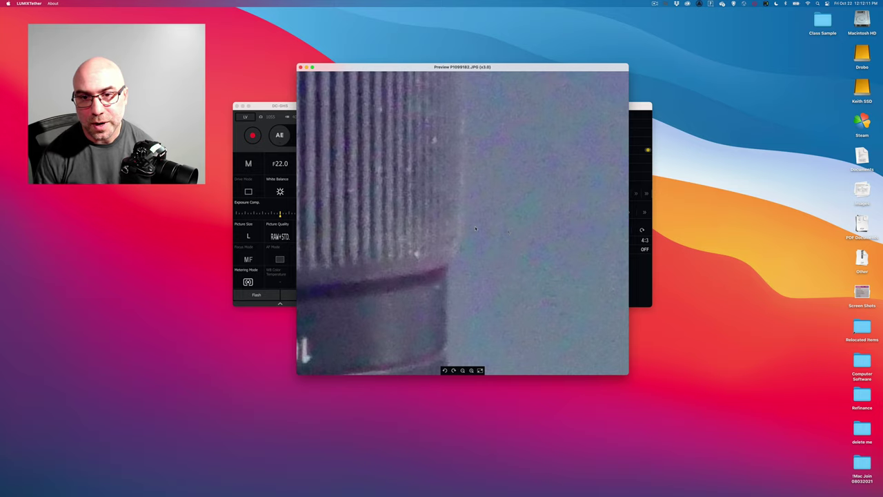
left_click(462, 370)
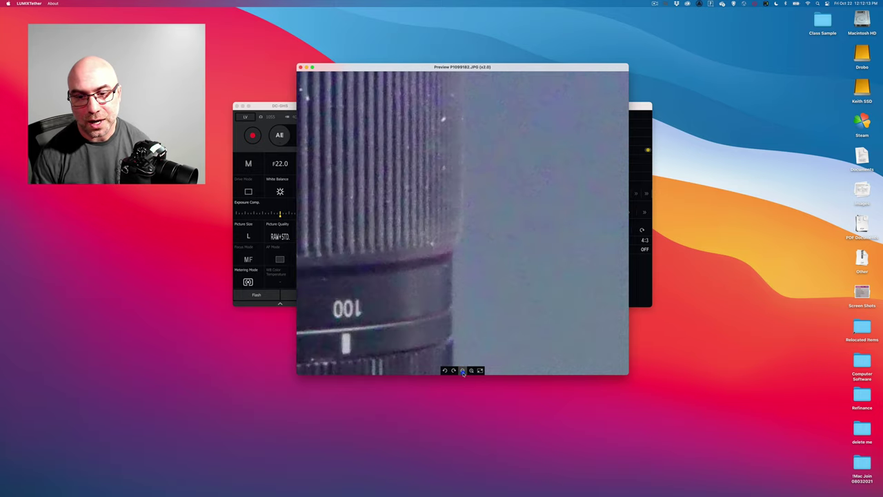
left_click(462, 371)
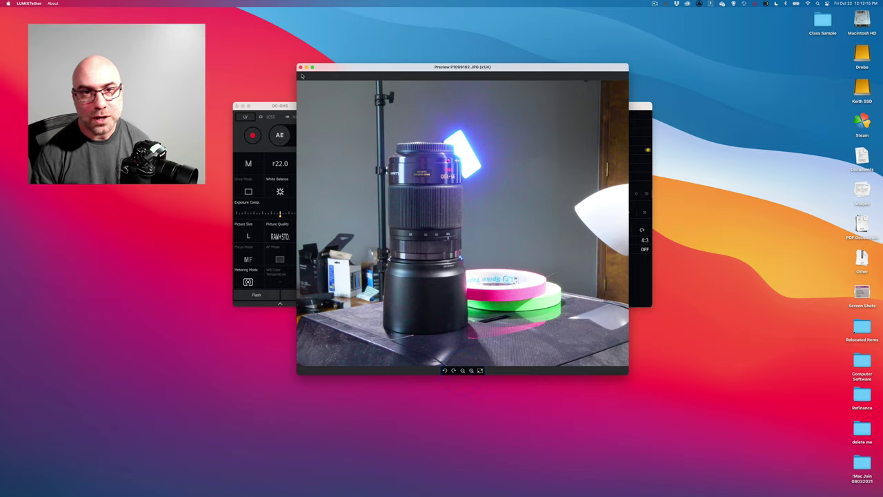
left_click(301, 68)
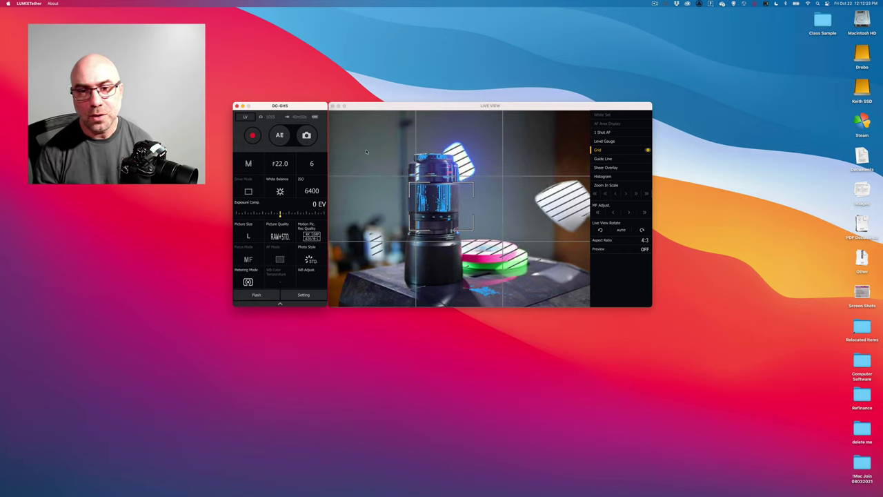
Select F1.7 in the Aperture list and switch ISO to Auto
left_click(280, 164)
left_click_drag(293, 261, 286, 167)
left_click(285, 167)
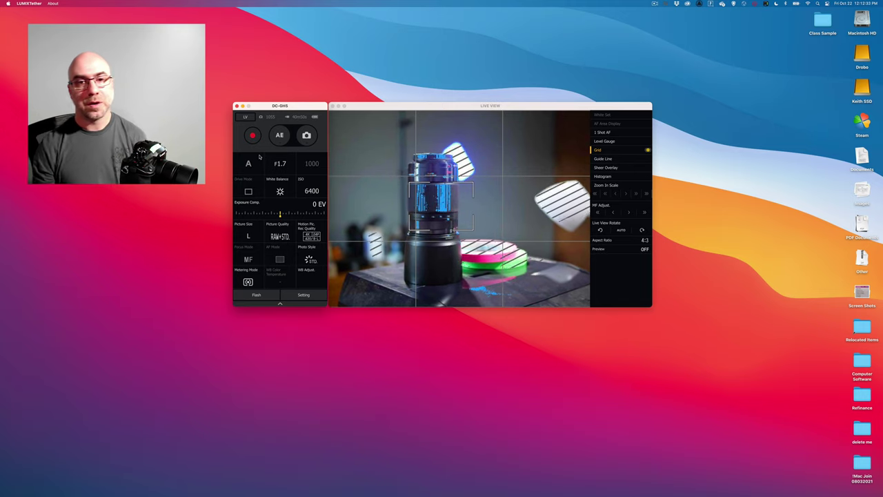
left_click(308, 192)
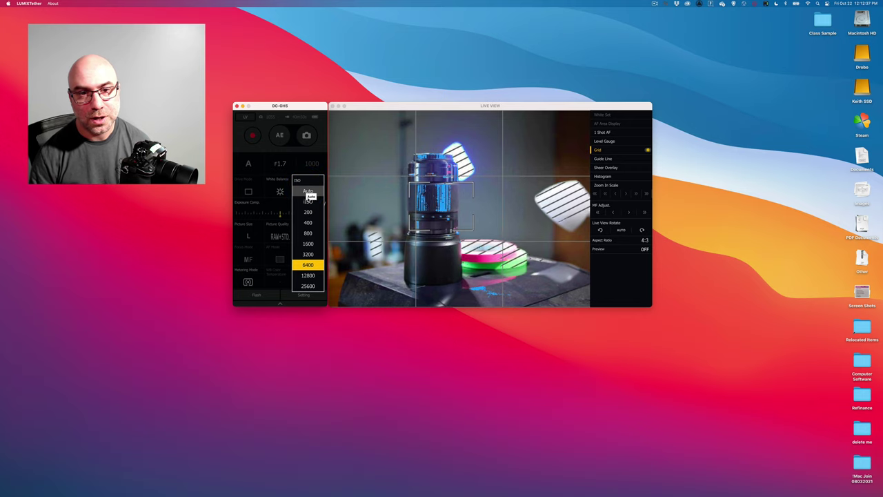
left_click(308, 193)
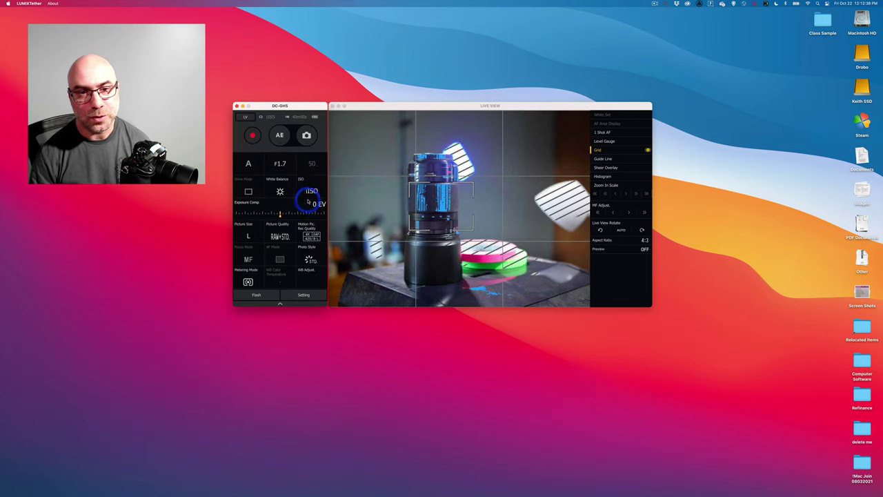
Shoot at F1.7, zoom into the preview to check focus, then close it
left_click(306, 137)
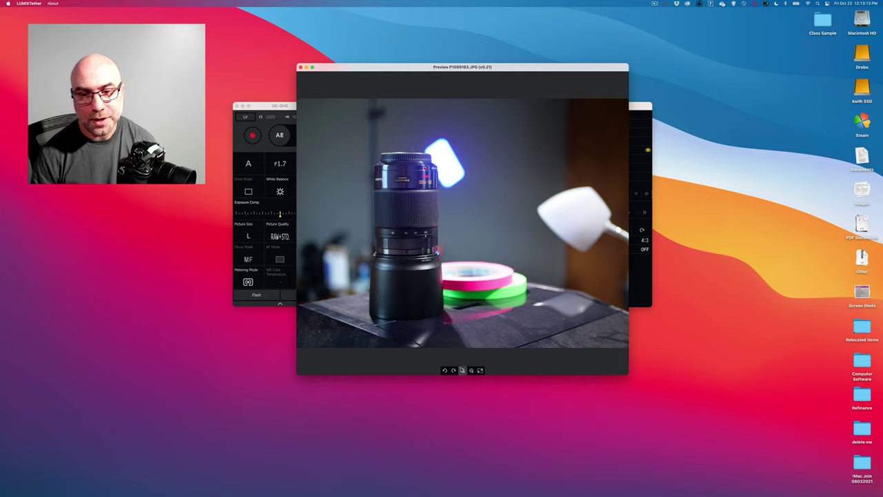
left_click(469, 371)
left_click(469, 370)
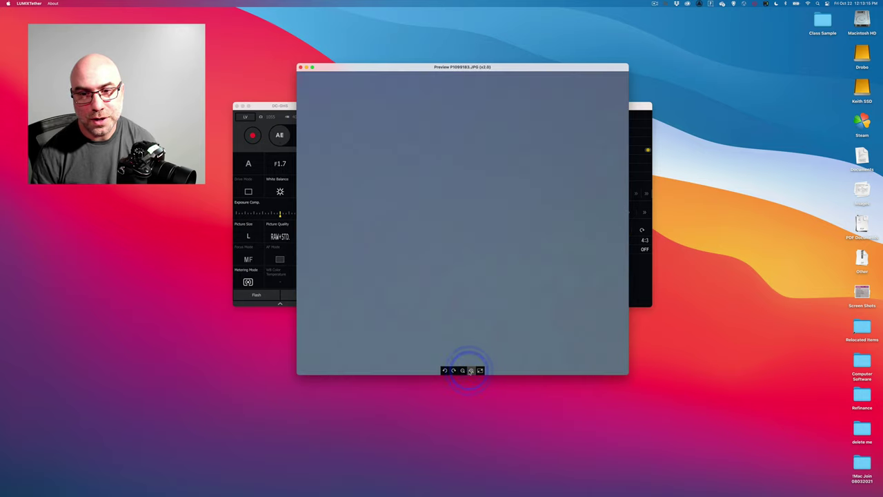
left_click(481, 305)
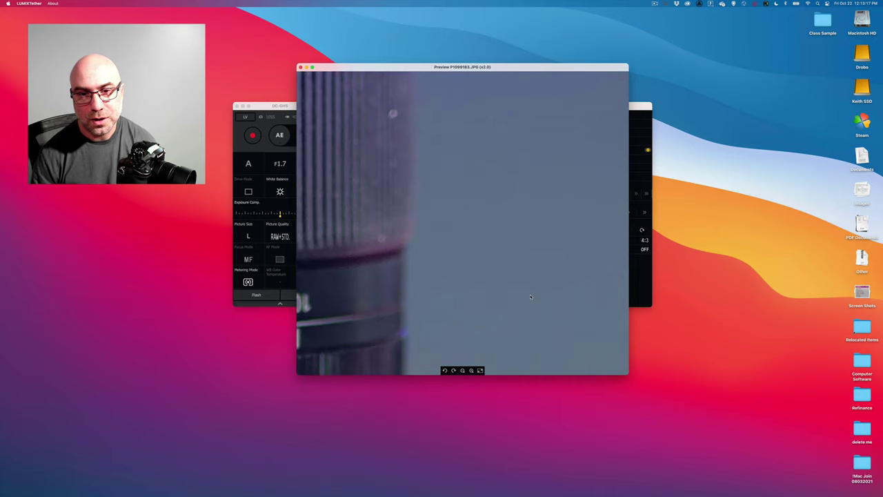
left_click(530, 294)
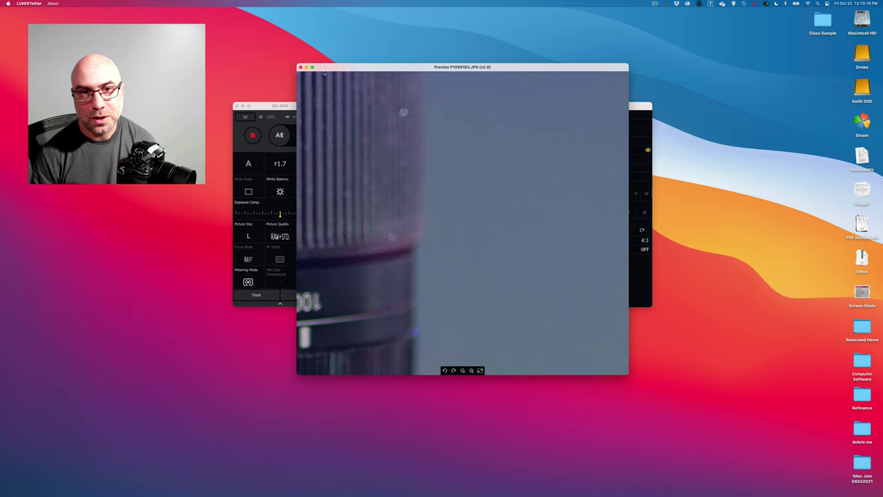
left_click(300, 67)
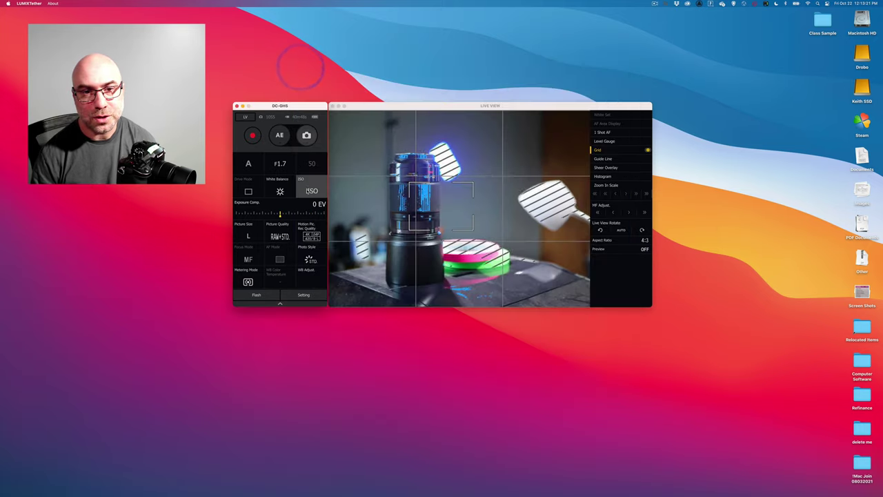
Switch the aperture to F2.2, take another shot and close its preview
left_click(283, 164)
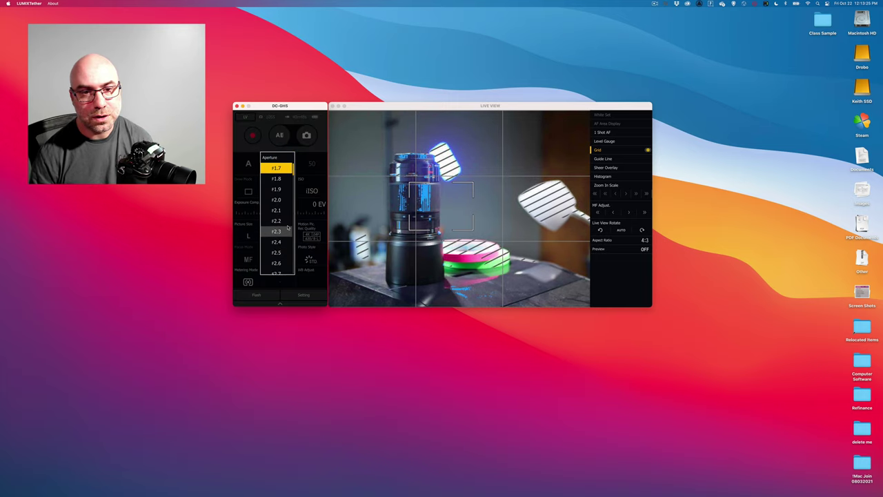
left_click(279, 221)
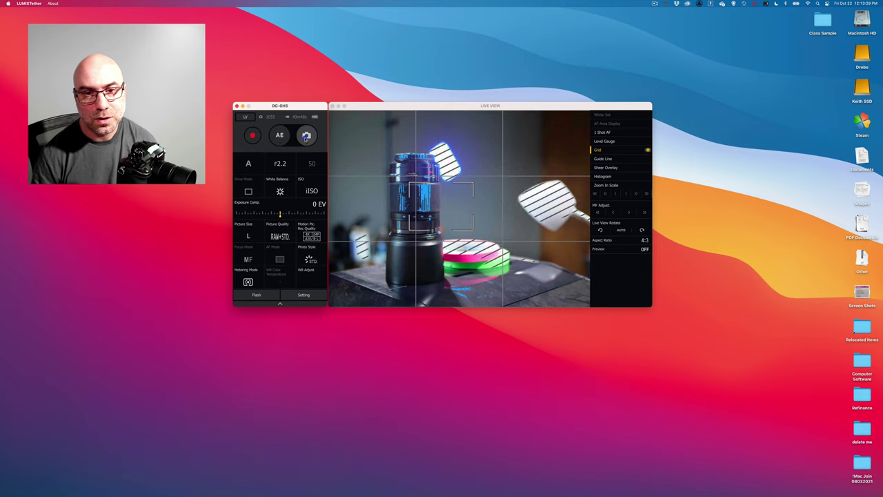
left_click(305, 136)
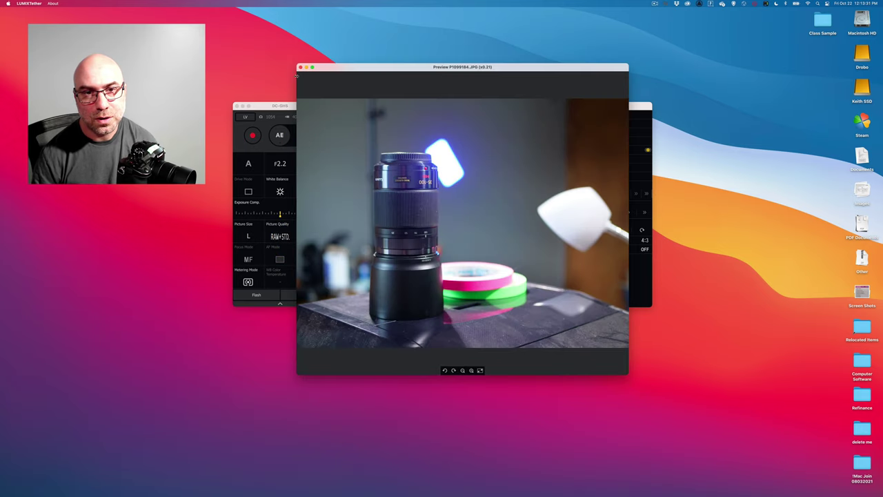
left_click(300, 67)
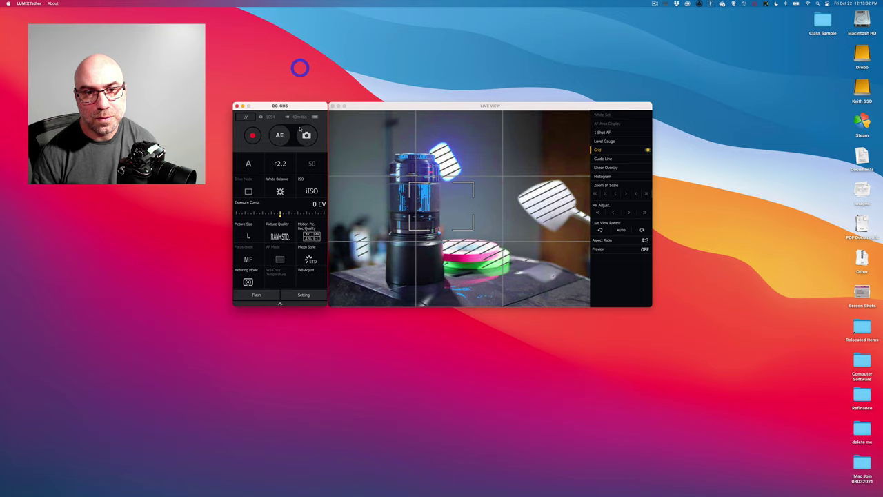
Bring the DC-GH5 controls in front of the preview and shoot at F20.0 and F22.0
left_click(290, 171)
left_click(222, 148)
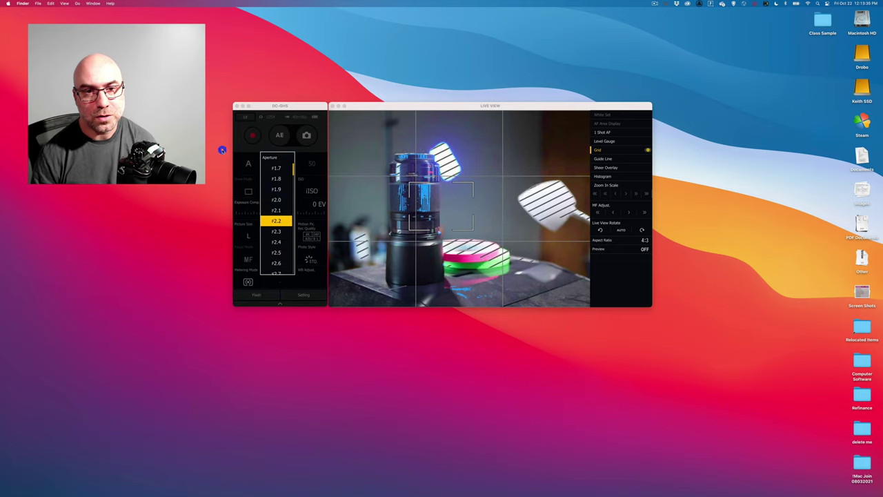
left_click(277, 148)
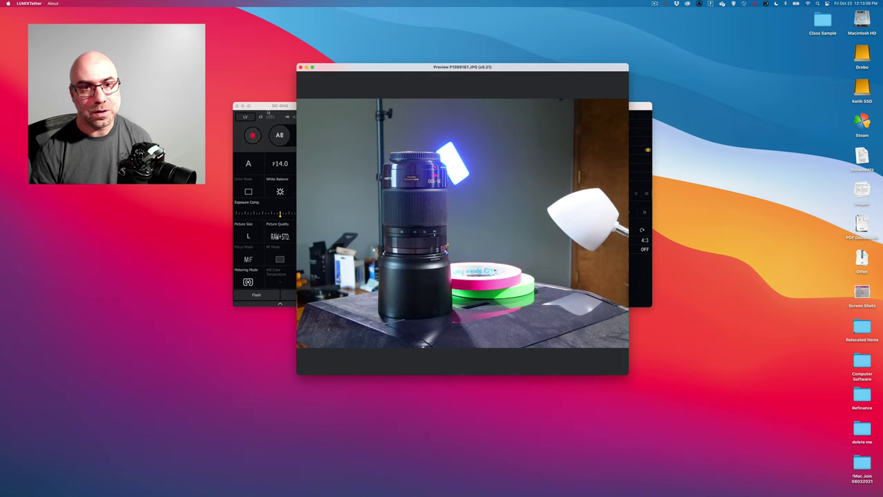
left_click_drag(266, 107, 232, 111)
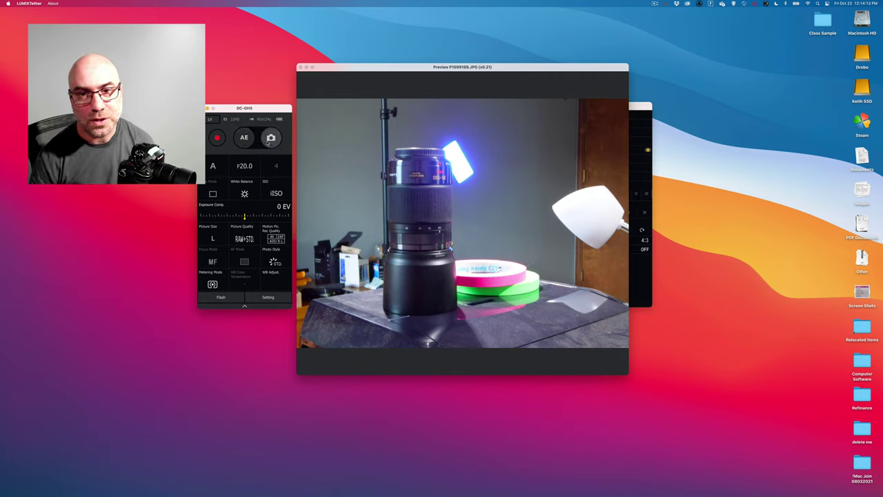
mouse_move(417, 186)
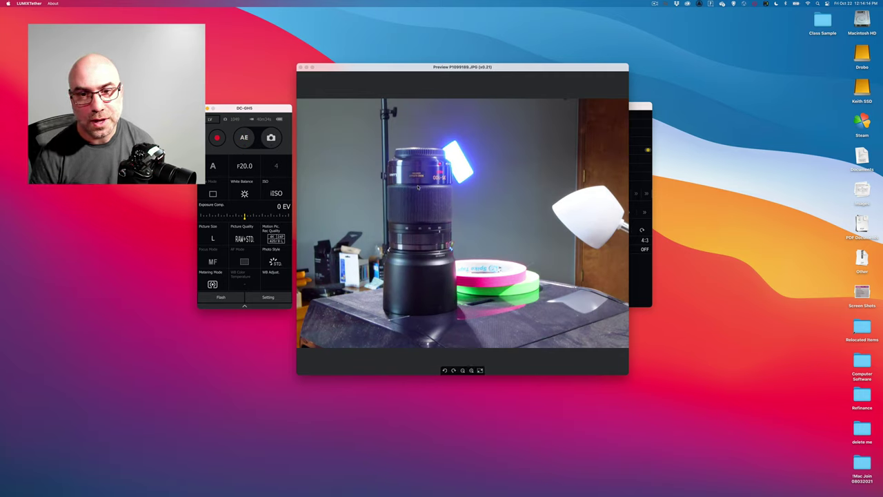
left_click(271, 138)
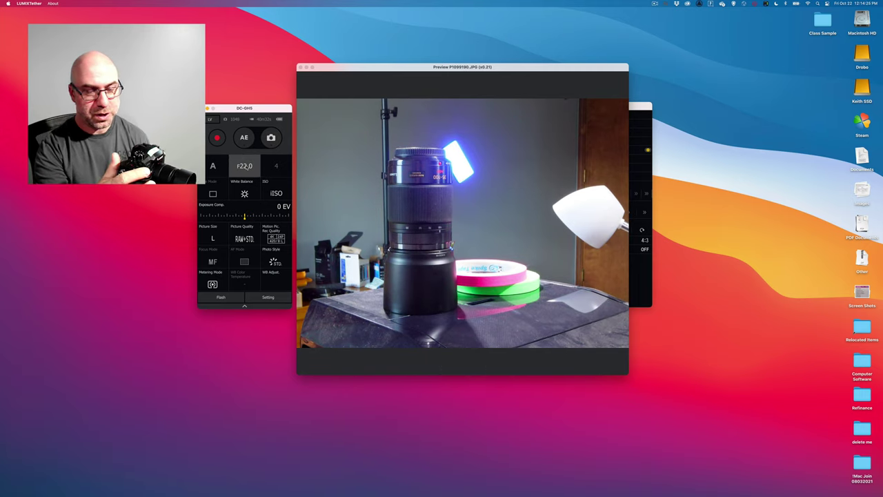
left_click(263, 141)
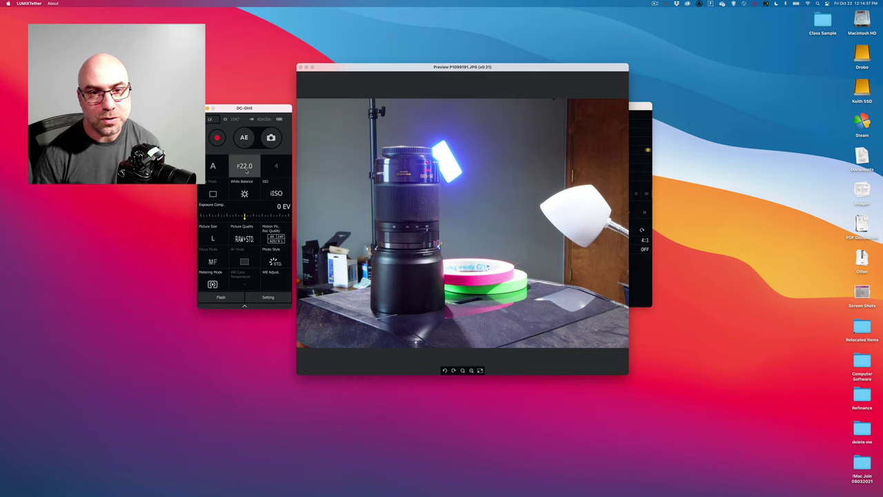
Close the shot preview and move the DC-GH5 window beside Live View
left_click(300, 68)
left_click_drag(279, 108, 311, 105)
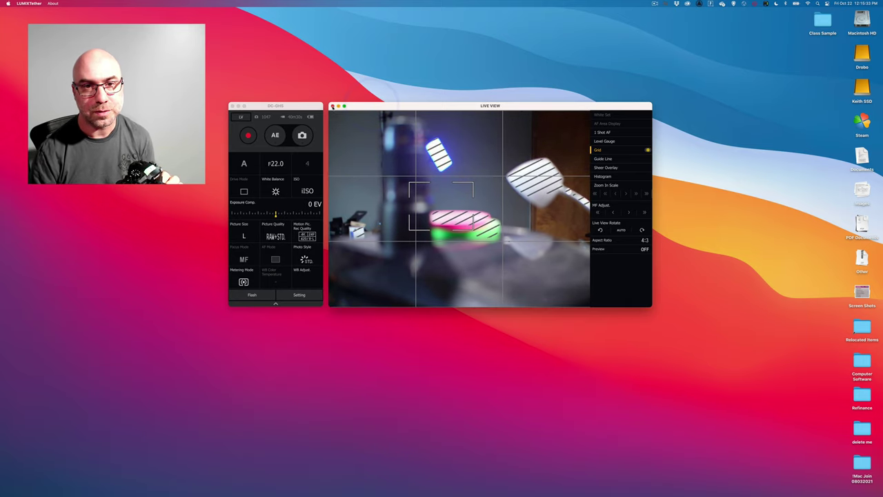
Close the Live View window and then the DC-GH5 control window
left_click(332, 106)
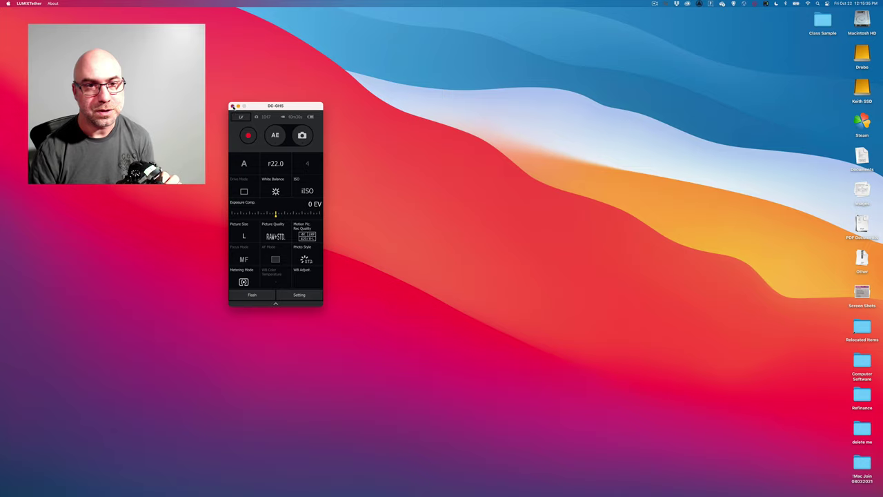
left_click(231, 106)
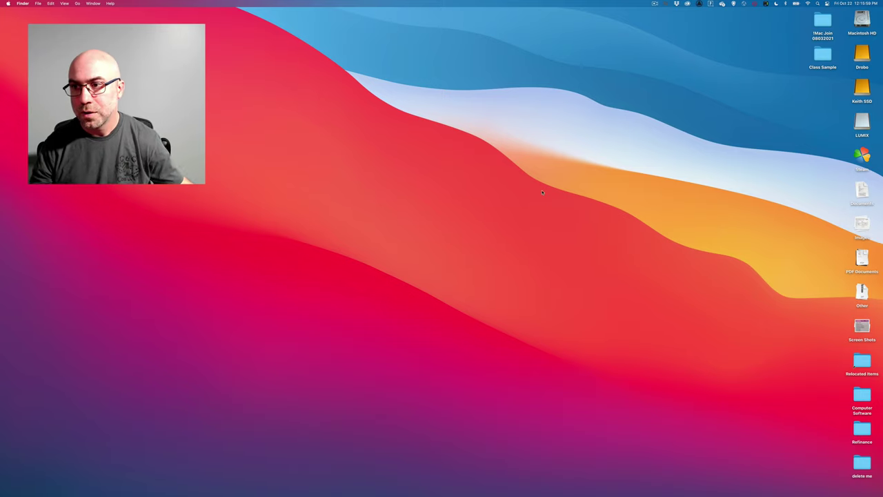
Open the LUMIX card and external SSD drives and arrange their windows side by side
double_click(863, 122)
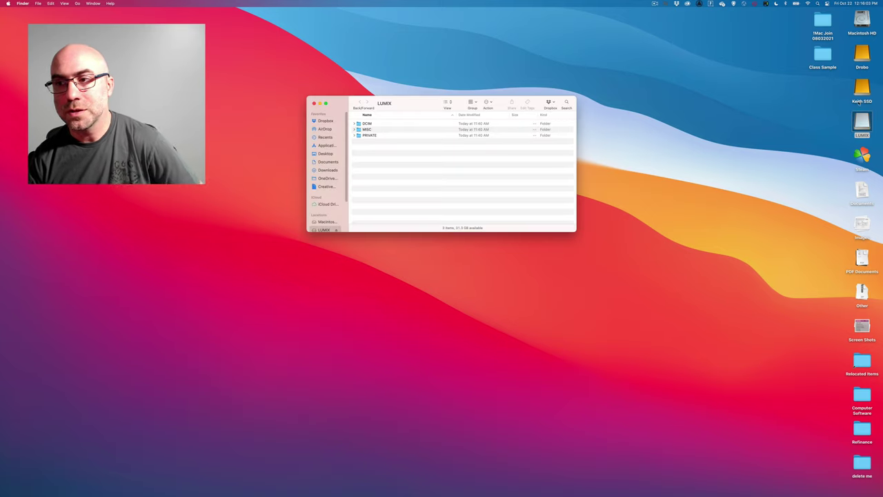
left_click(863, 88)
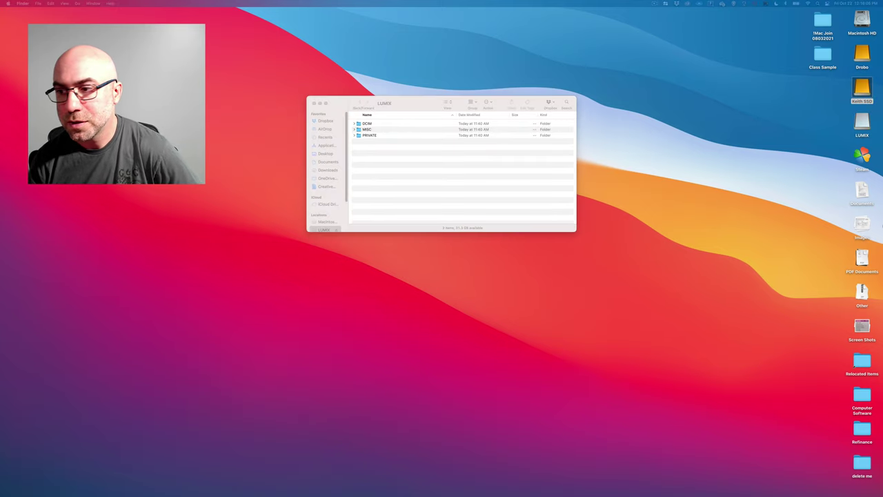
double_click(863, 88)
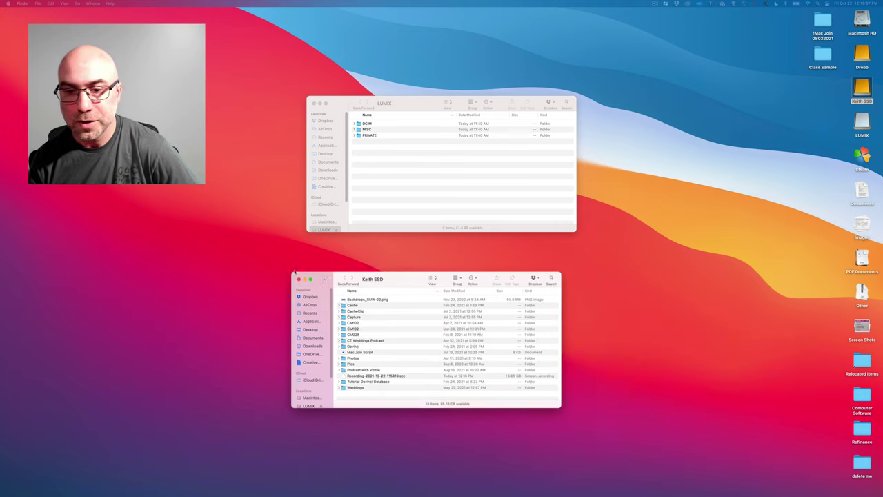
left_click_drag(324, 275, 212, 223)
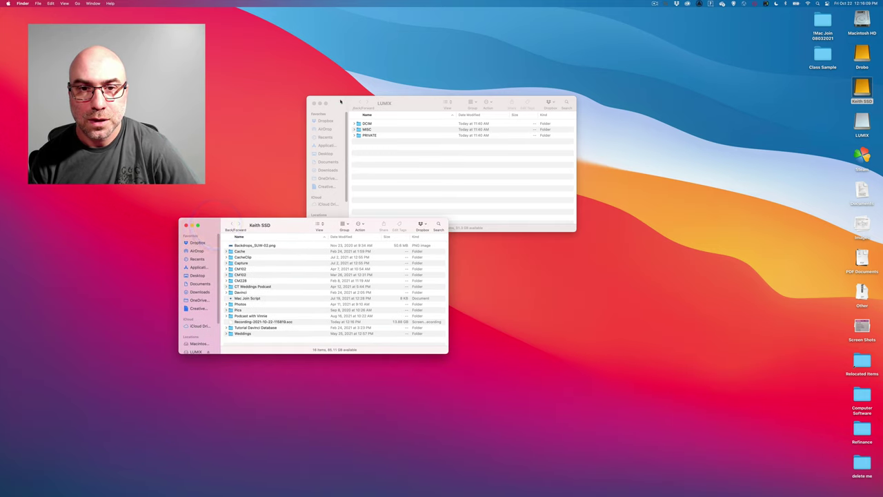
left_click_drag(339, 104, 478, 129)
left_click_drag(290, 223, 280, 129)
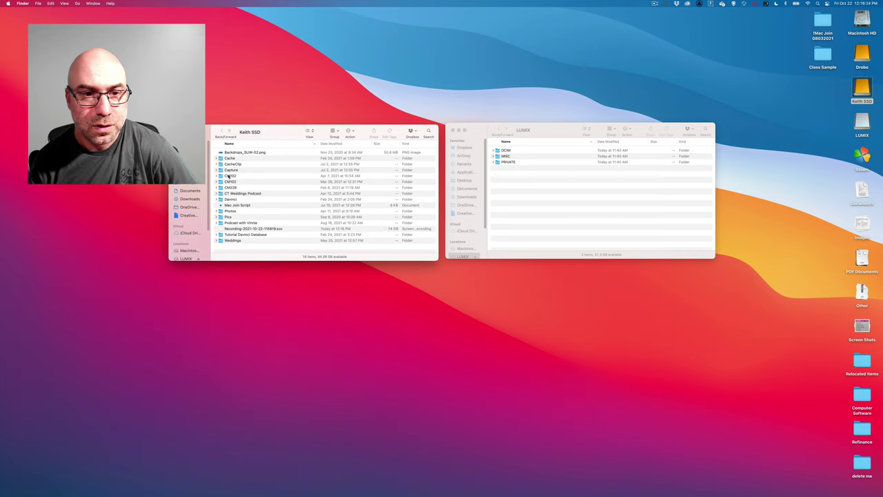
Inside CM102, create a folder named 'Depth of Field' and open it
double_click(228, 175)
right_click(231, 178)
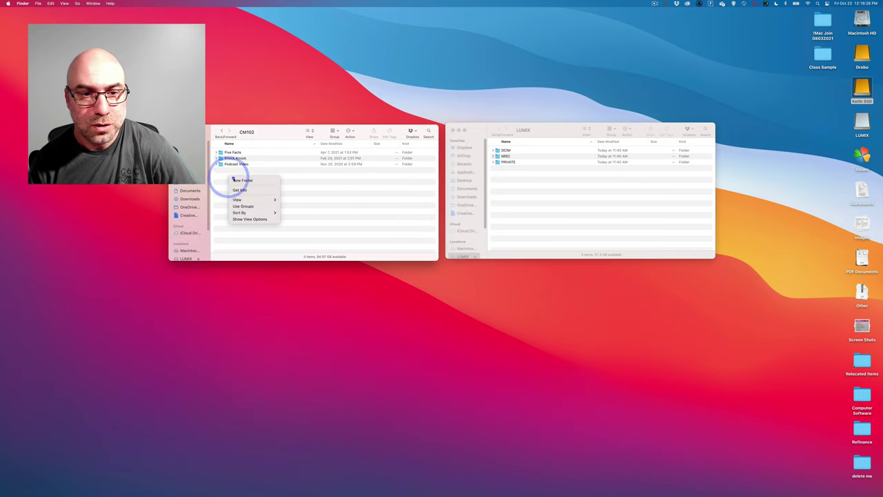
left_click(238, 180)
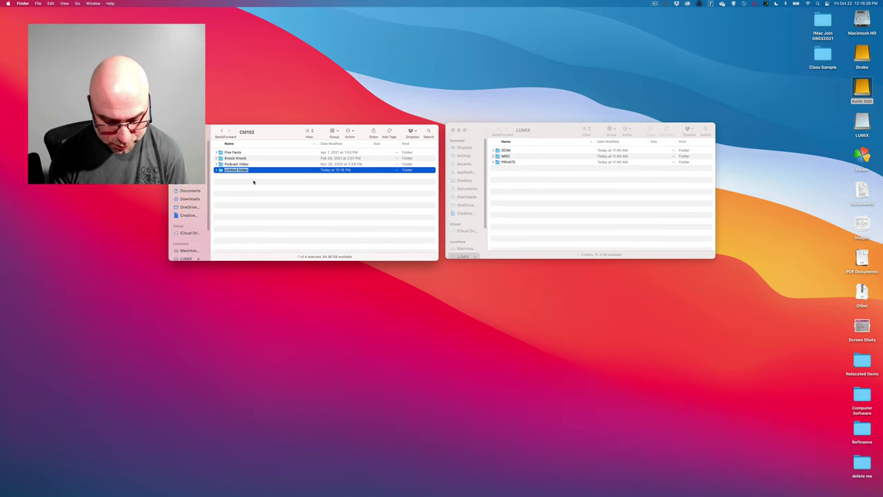
key("shift")
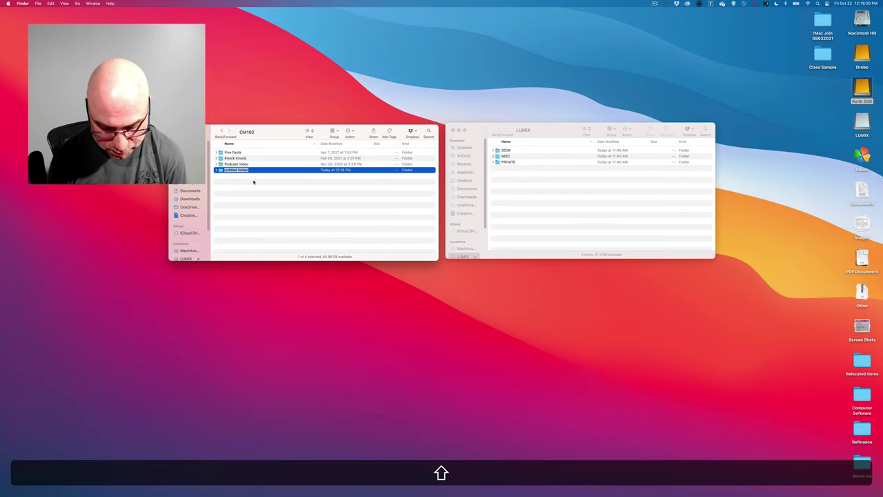
type("Depth of Field")
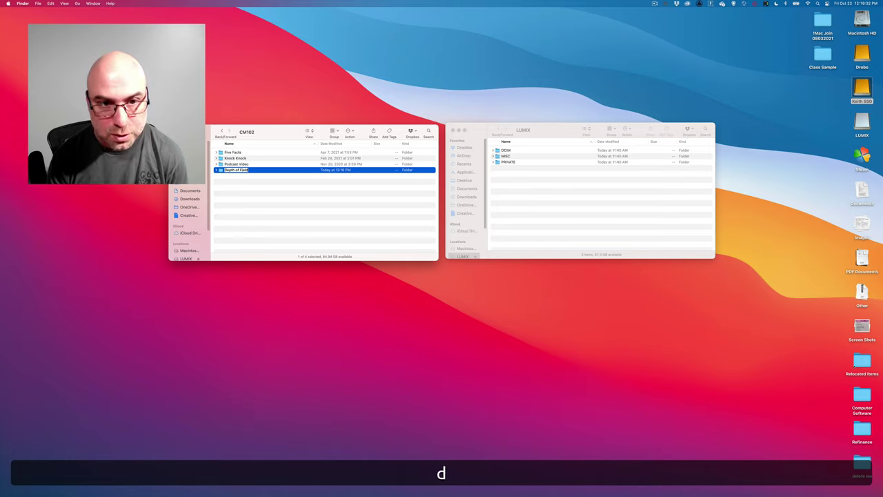
key("Return")
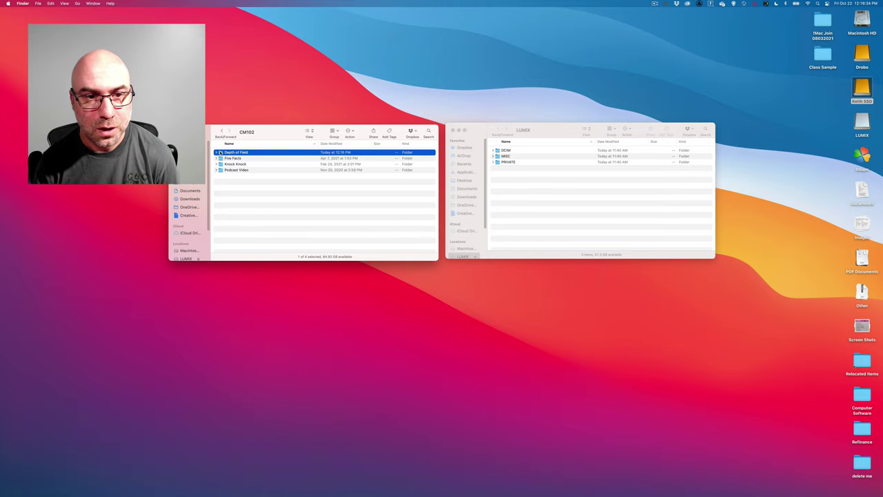
double_click(221, 151)
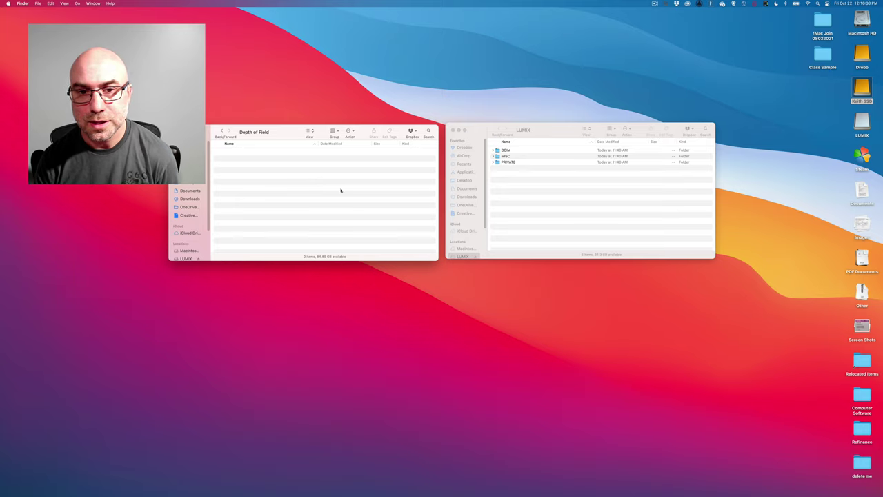
Open DCIM > 109_PANA on the LUMIX card and copy all 46 photos into Depth of Field
left_click(537, 124)
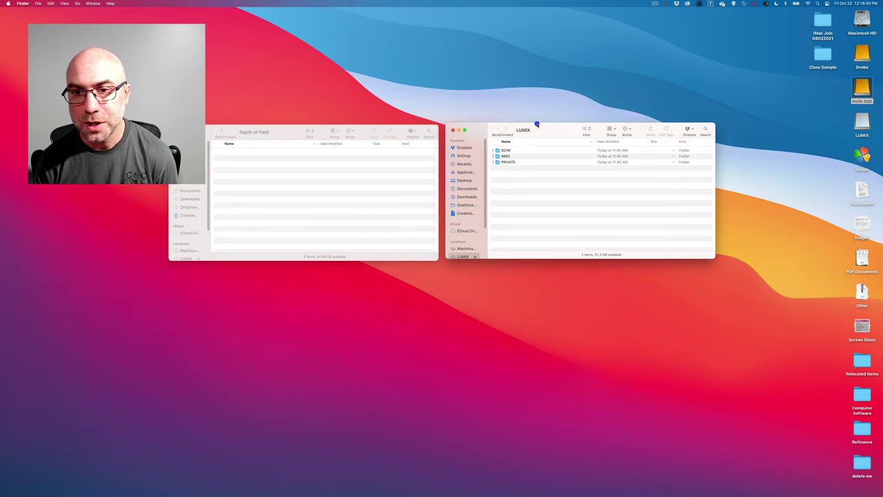
double_click(506, 150)
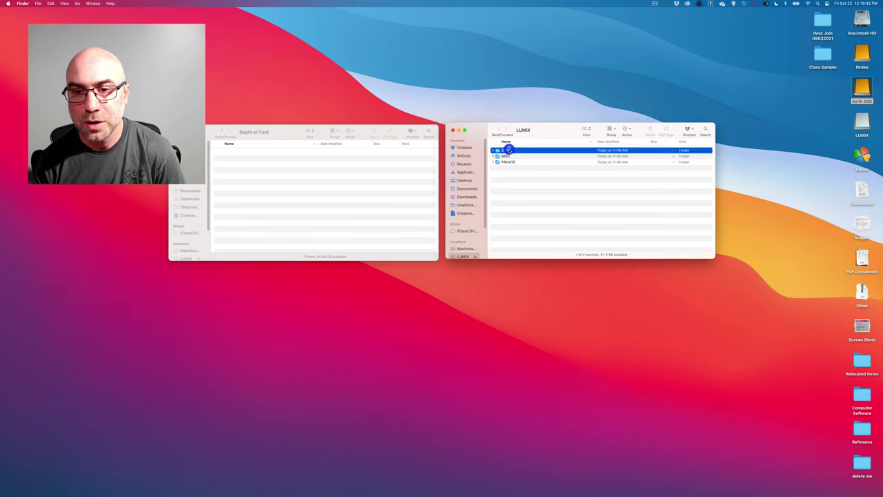
left_click(497, 129)
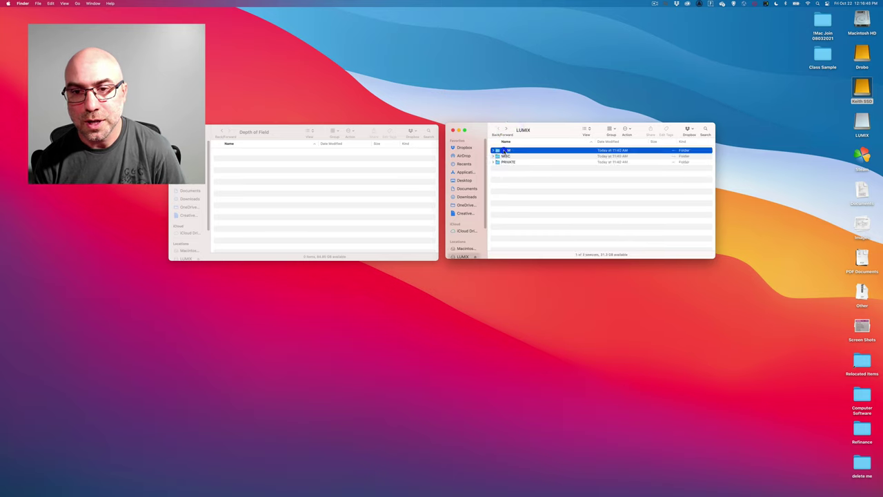
double_click(504, 151)
left_click(516, 151)
double_click(516, 151)
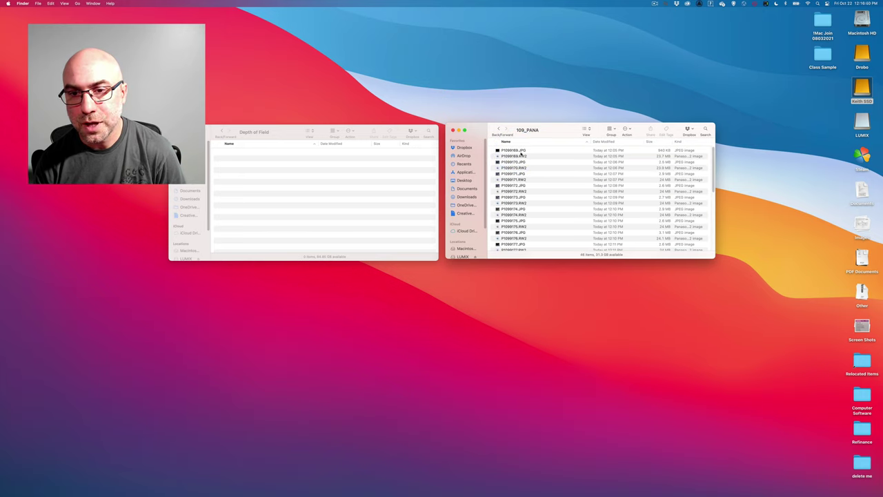
left_click(544, 197)
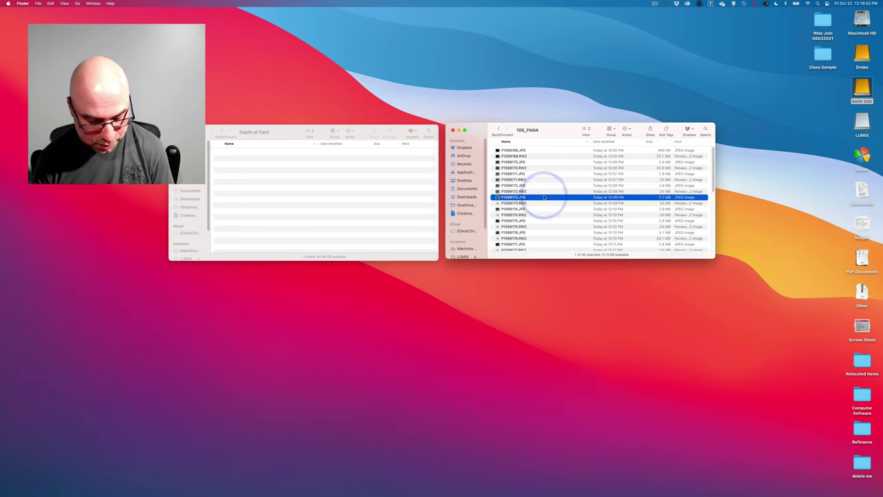
key("super+a")
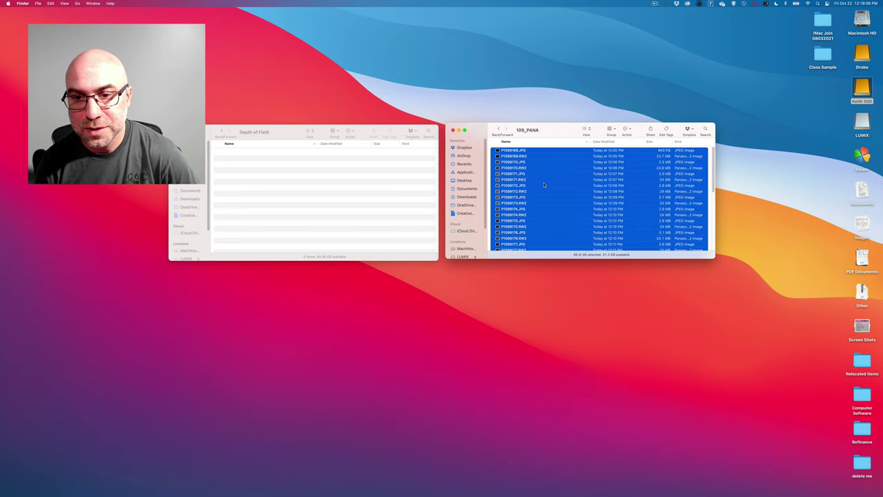
left_click_drag(535, 185, 407, 185)
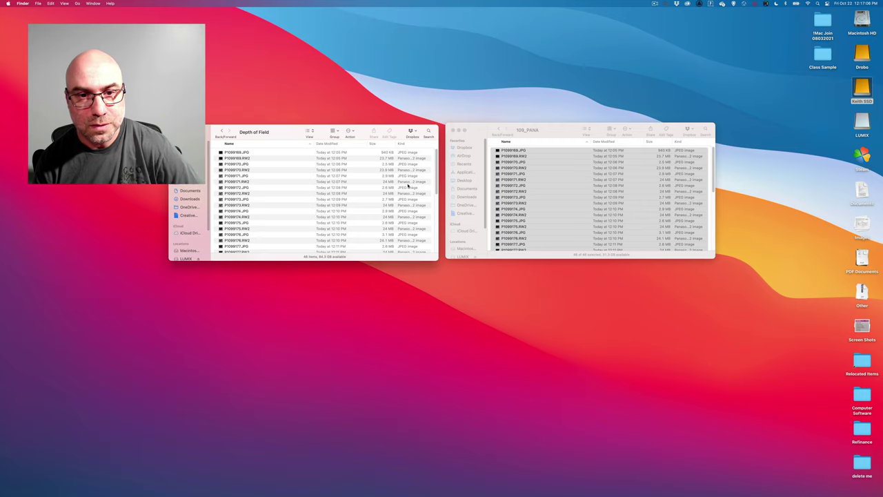
Close the 109_PANA window and sort the Depth of Field folder by kind
left_click(452, 130)
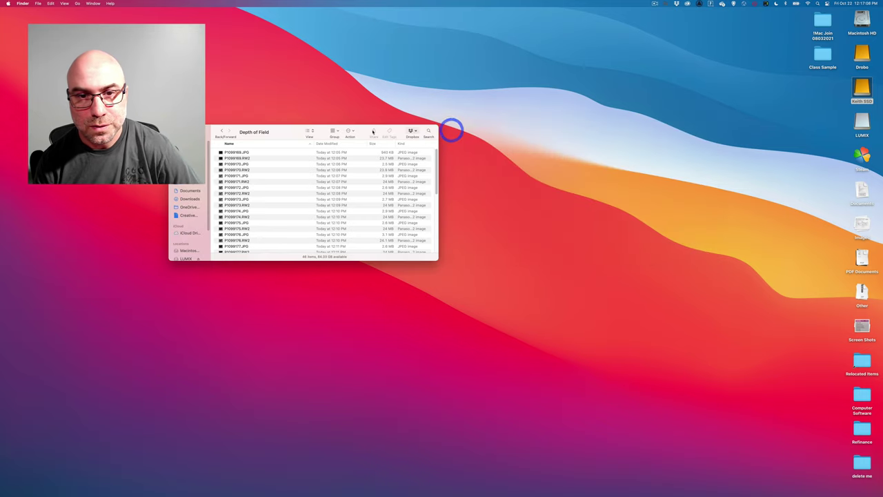
left_click_drag(364, 127, 387, 118)
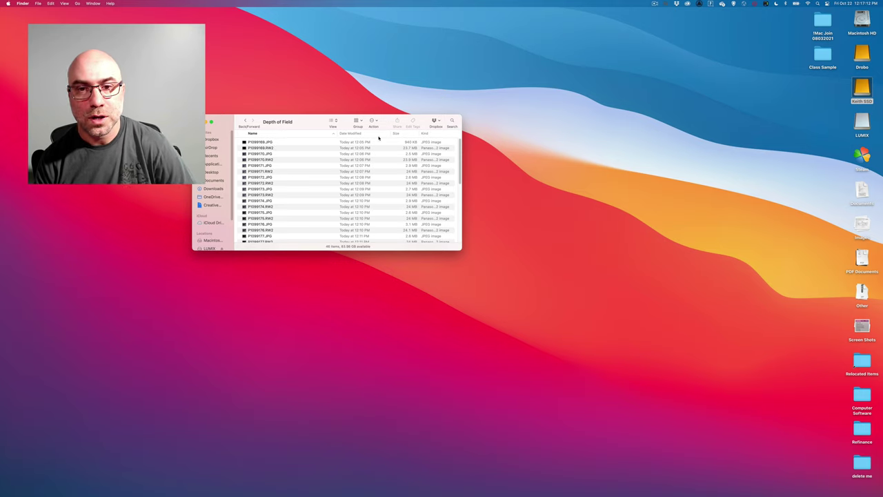
left_click(427, 134)
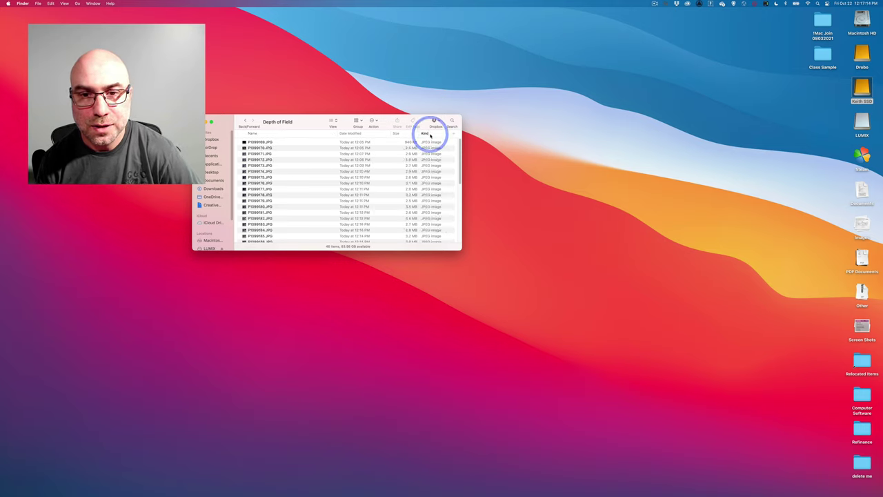
Preview the lens photos full size, starting from P1099169.JPG
left_click(277, 143)
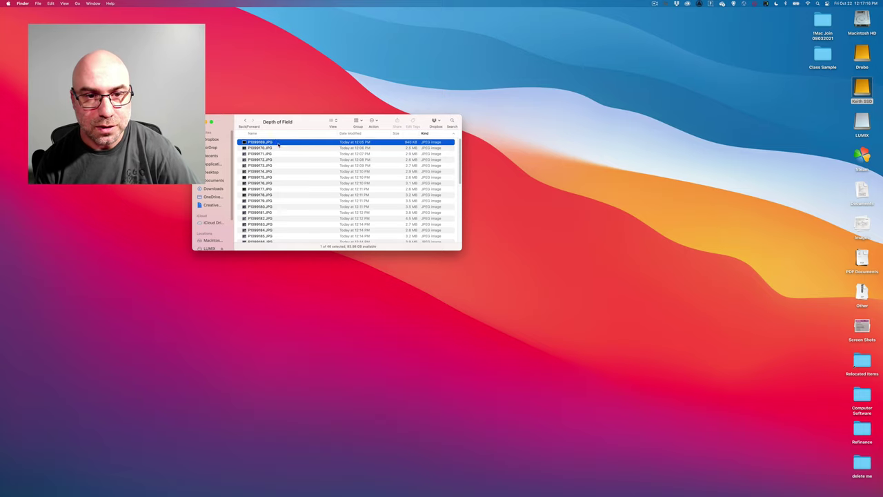
key("space")
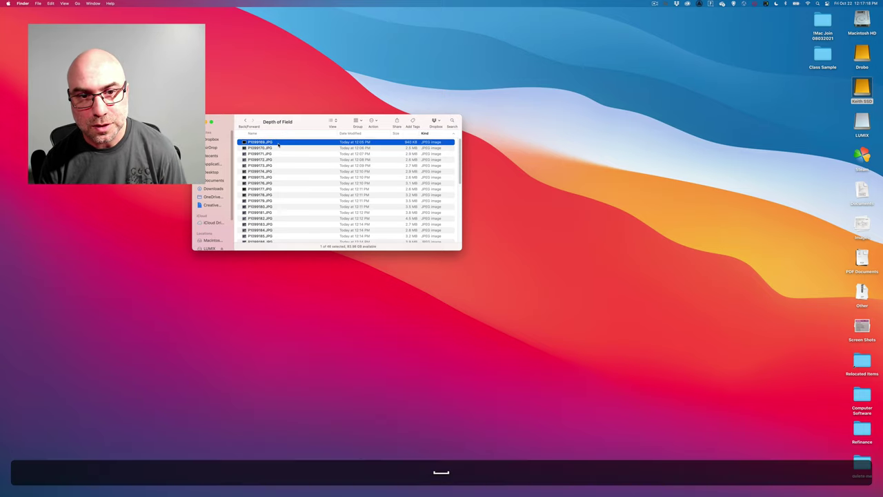
key("Down")
key("Down")
key("Down")
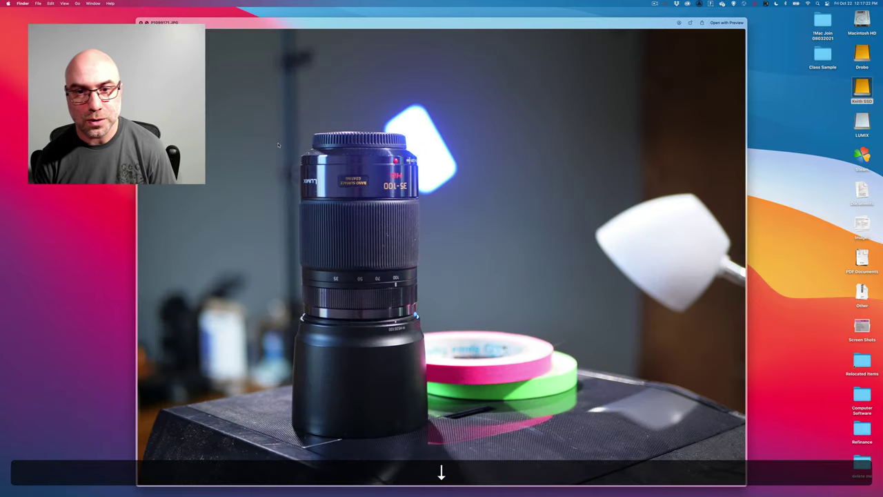
key("Down")
key("space")
left_click(307, 123)
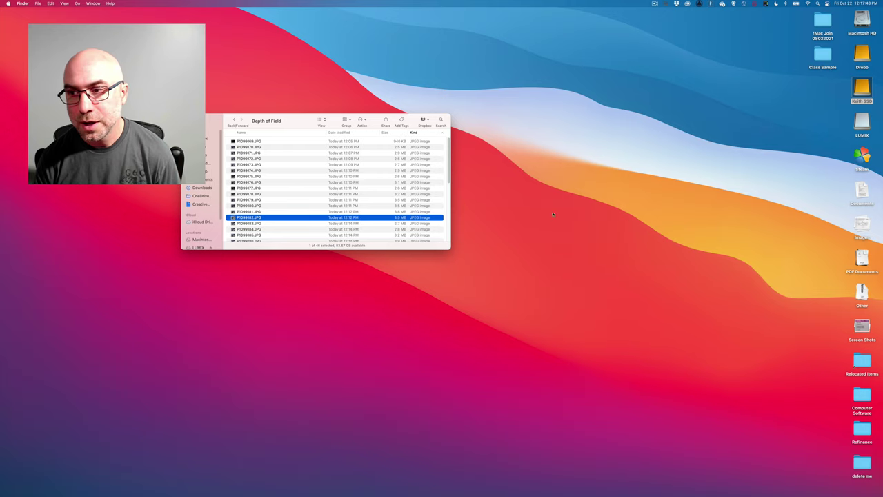
Bring up the Weebly editor and arrange it beside the Finder window
mouse_move(515, 494)
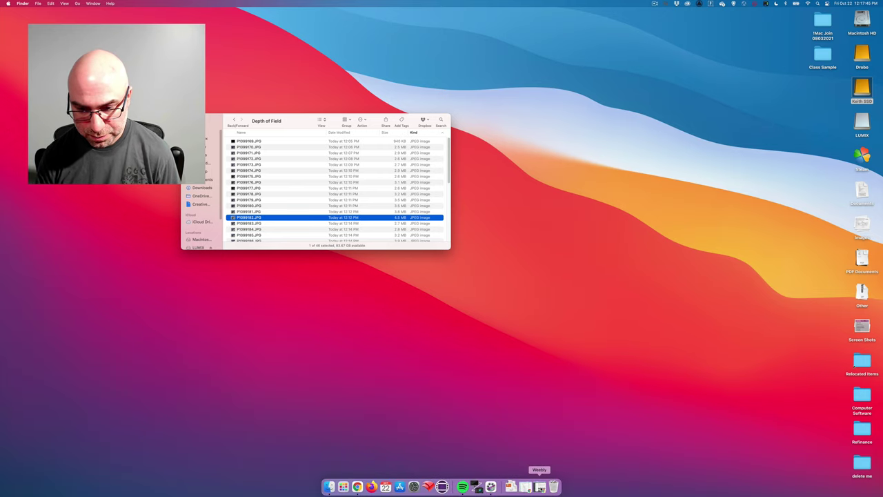
left_click(540, 487)
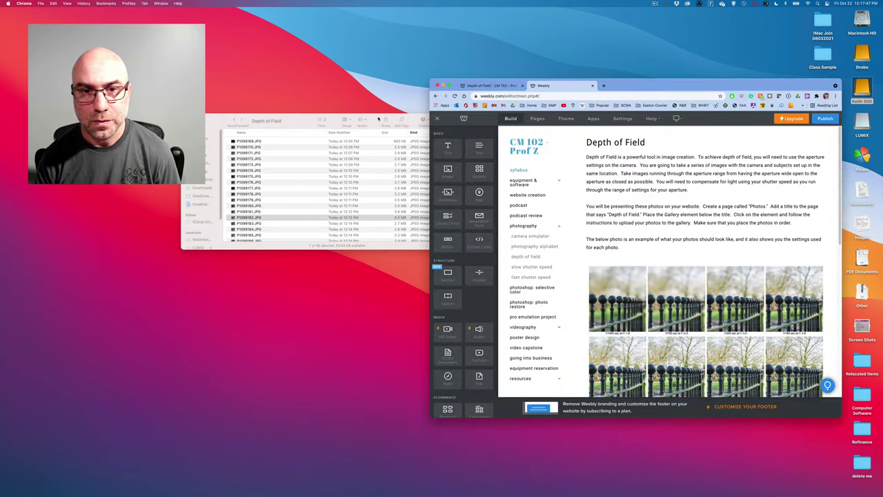
left_click_drag(378, 119, 315, 119)
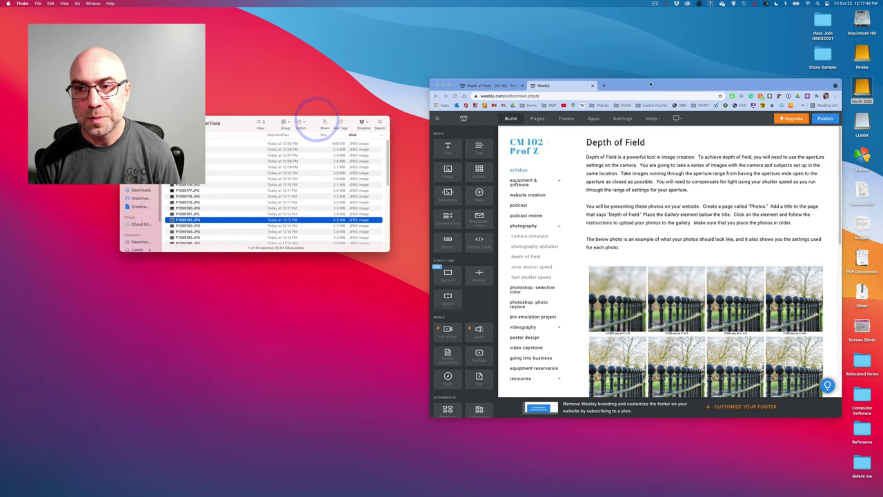
left_click_drag(650, 84, 612, 49)
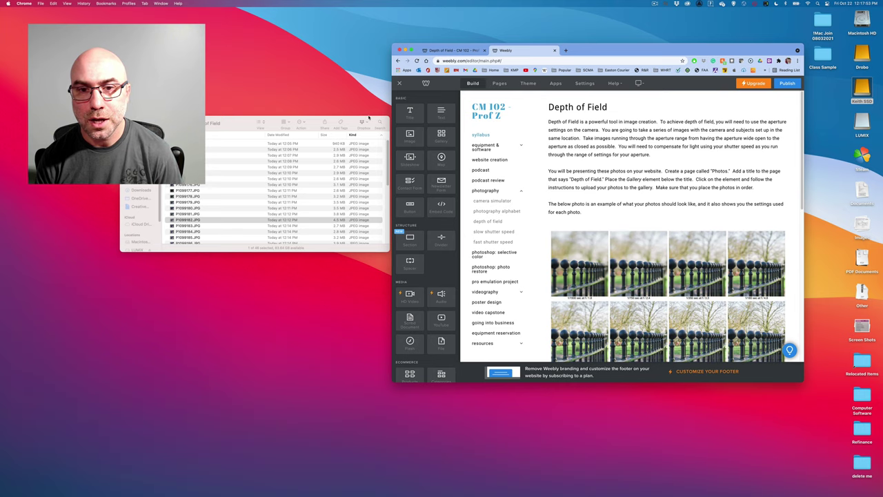
left_click_drag(369, 119, 329, 122)
left_click_drag(610, 48, 583, 43)
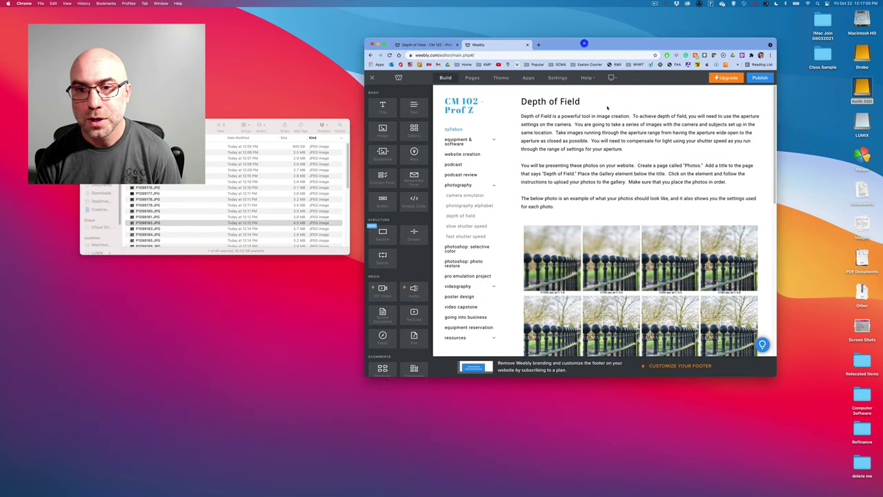
Delete the empty Upload Images gallery and place a new gallery under the Depth of Field heading
scroll(671, 263, "down", 10)
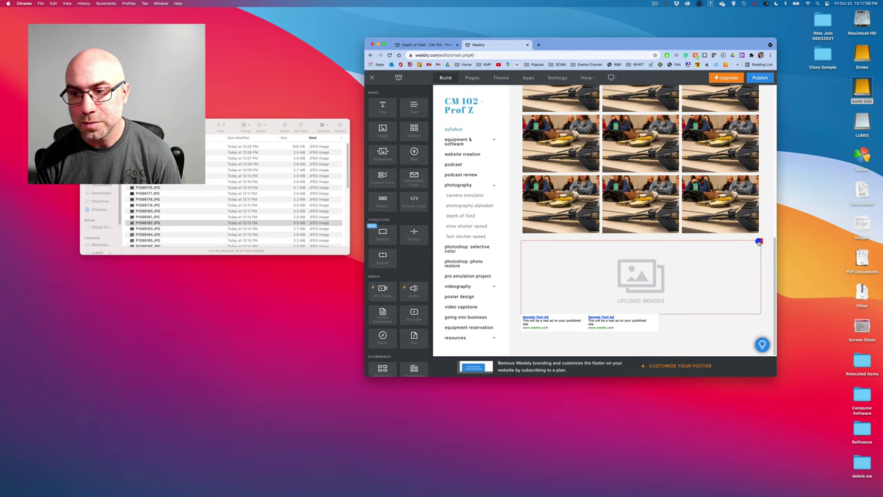
left_click(760, 241)
left_click(738, 224)
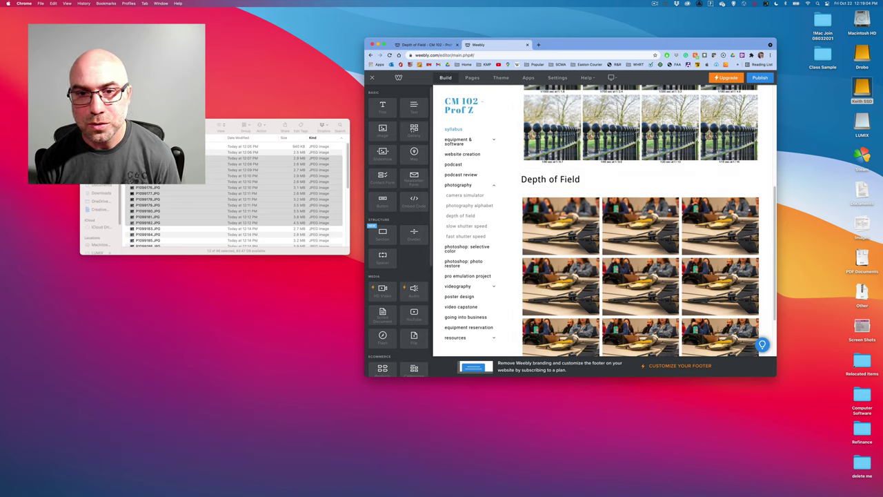
left_click_drag(414, 128, 640, 186)
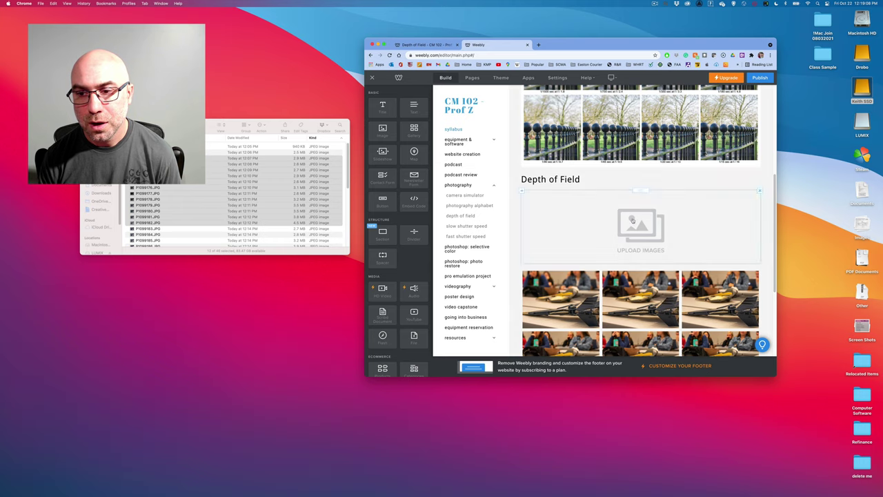
Close the stray P1099171.JPG photo tab and choose to upload gallery photos from the computer
left_click(647, 234)
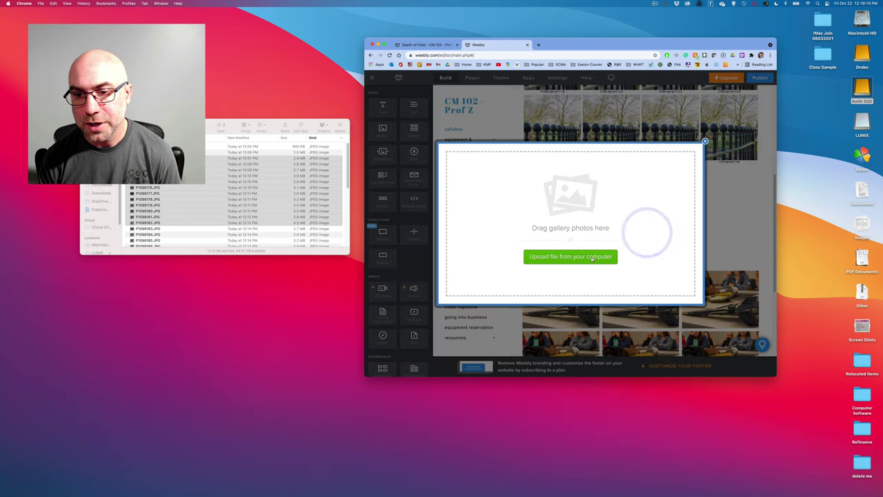
left_click_drag(170, 201, 566, 217)
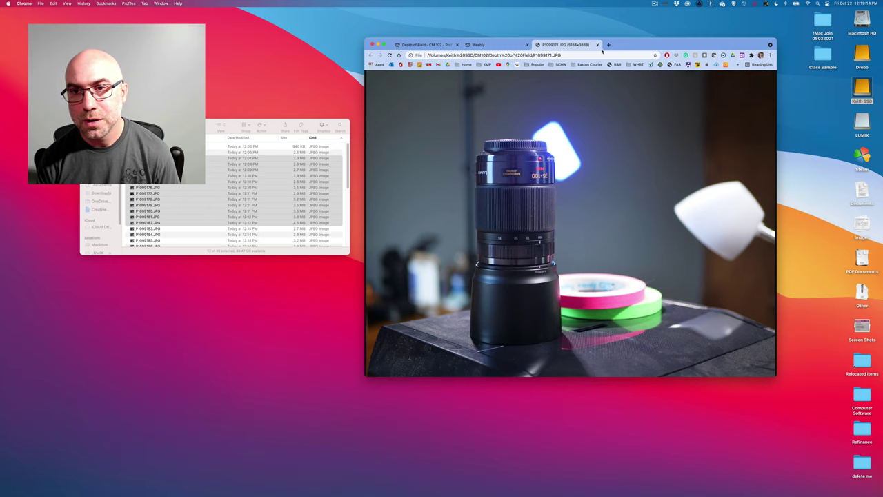
left_click(598, 45)
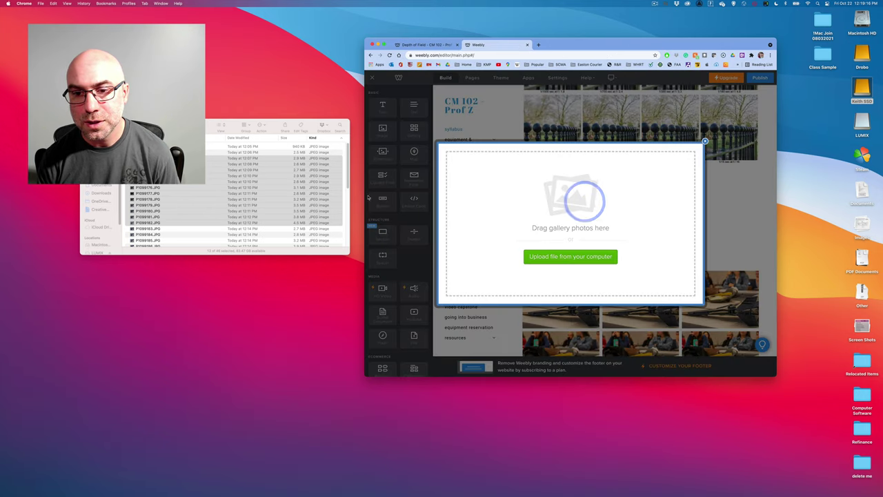
left_click_drag(157, 181, 545, 214)
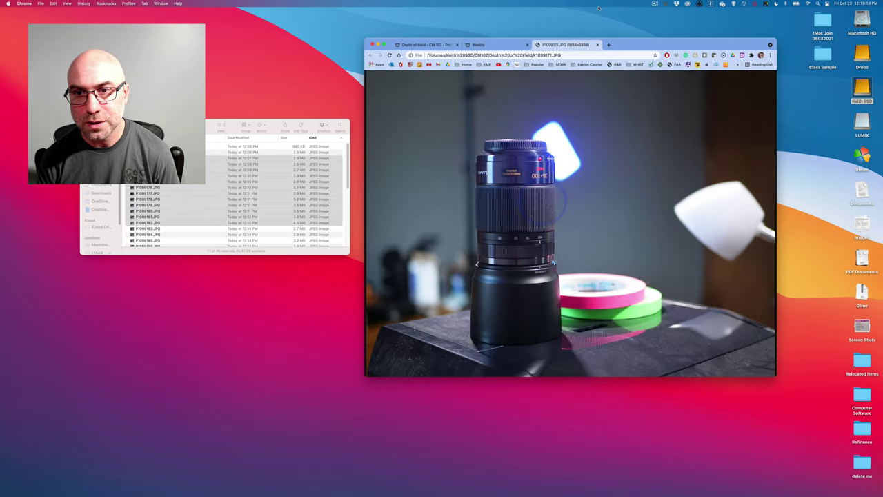
left_click(598, 45)
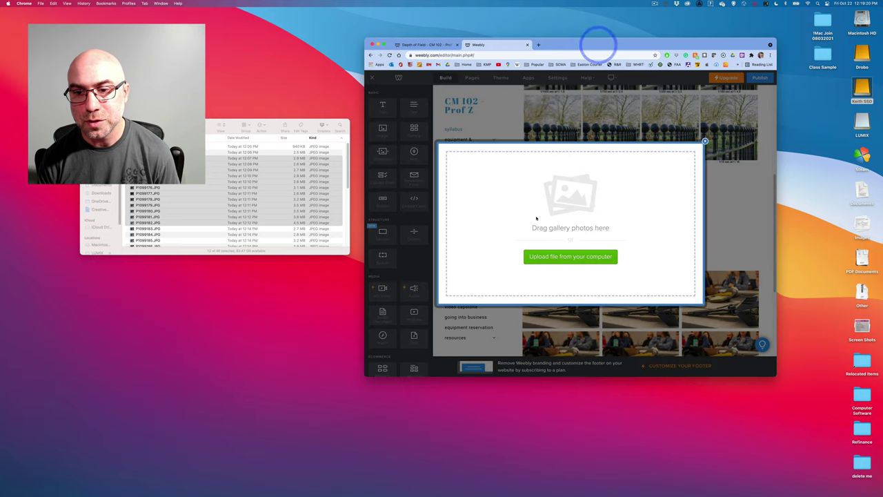
left_click(570, 257)
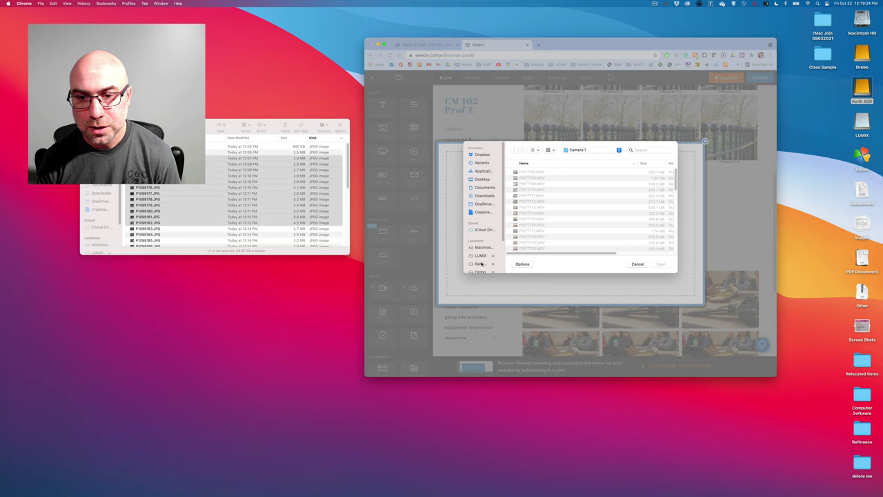
Upload P1099171–P1099182.JPG from Keith SSD > CM102 > Depth of Field into the gallery
left_click(481, 264)
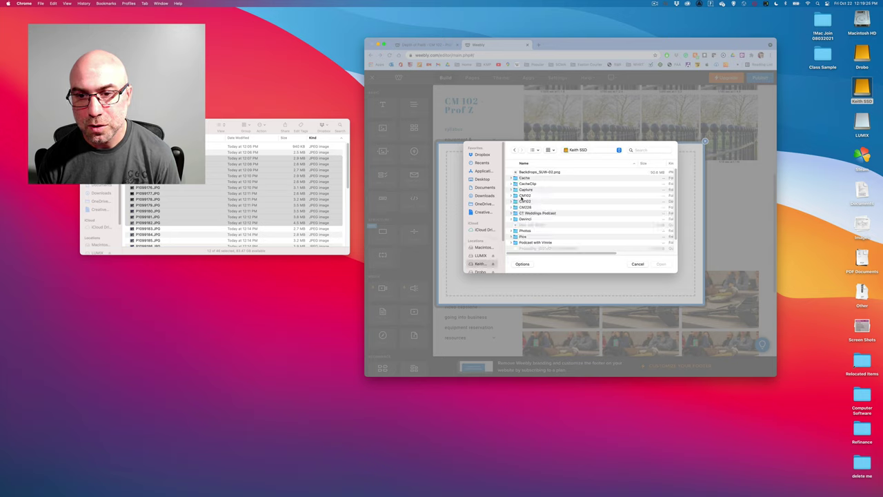
double_click(522, 196)
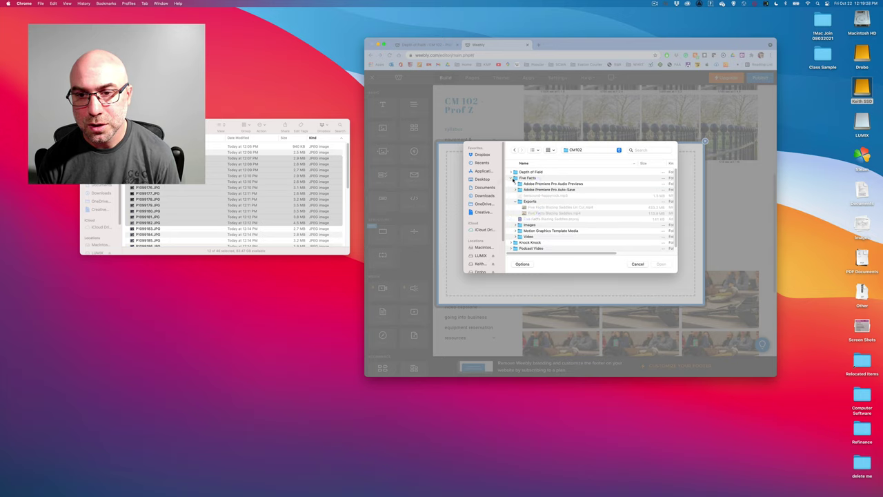
left_click(511, 178)
double_click(515, 172)
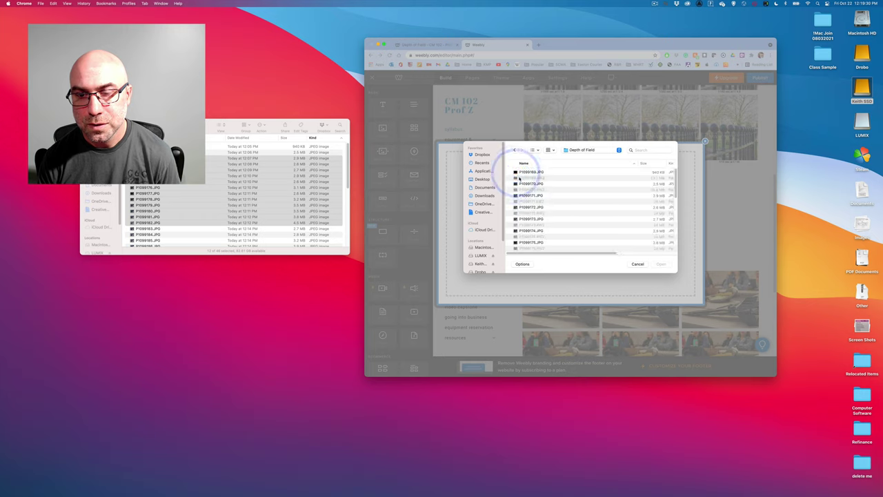
left_click(671, 163)
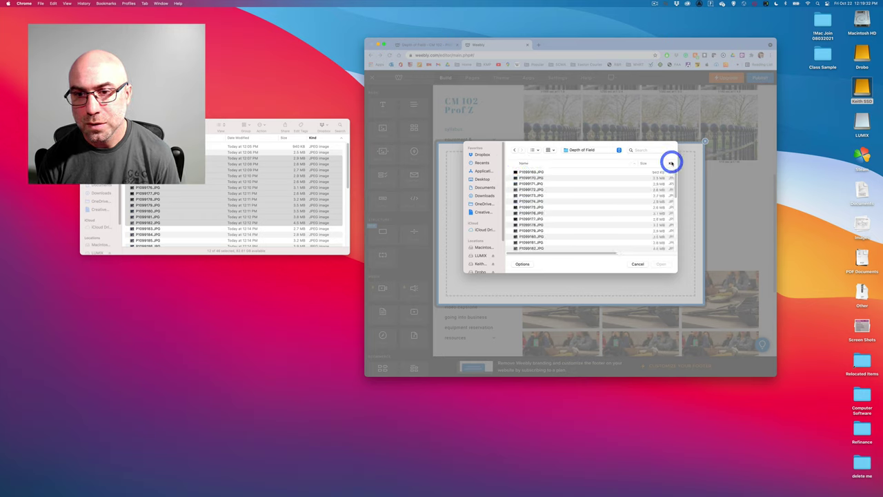
left_click(535, 183)
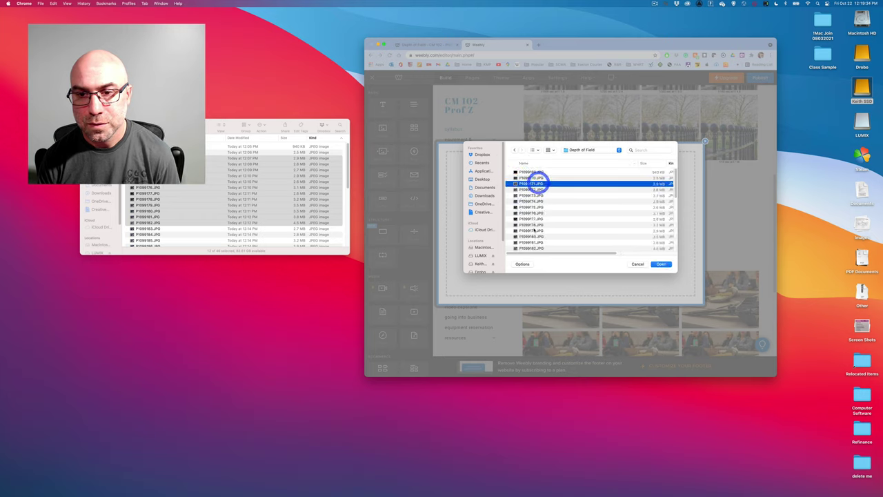
left_click(535, 248, "shift")
left_click(659, 264)
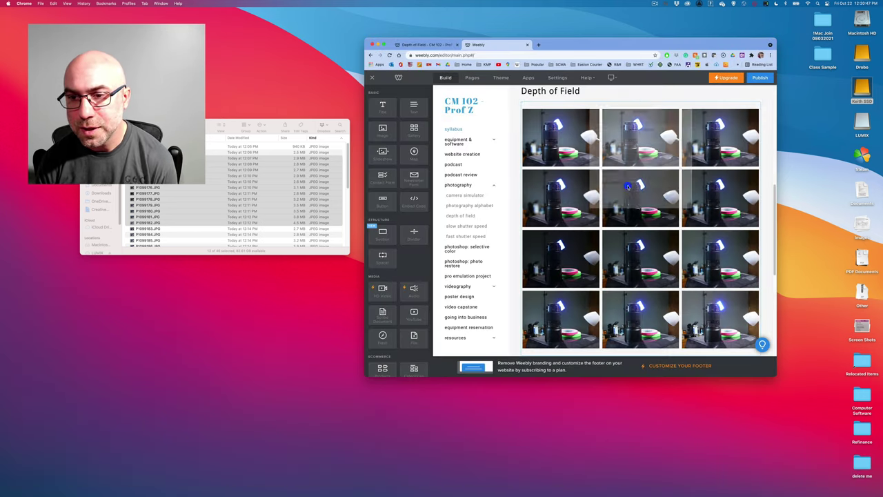
Remove the darker middle photo from the gallery
left_click(628, 186)
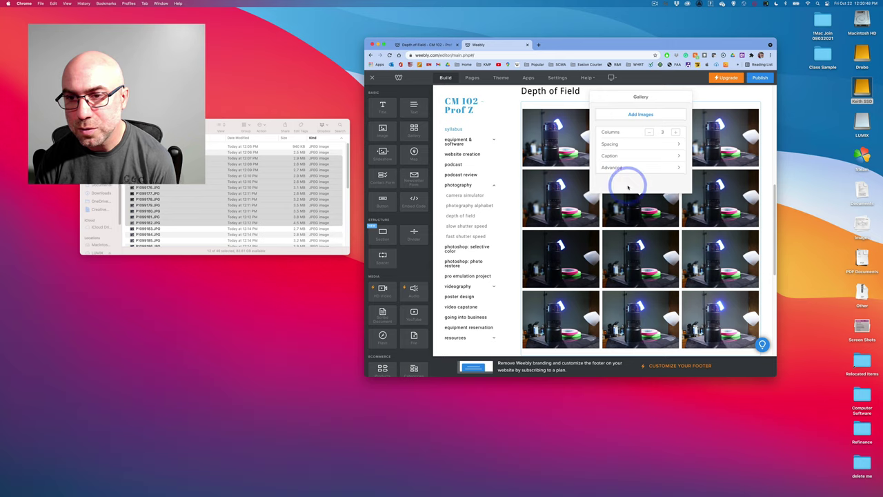
left_click(636, 197)
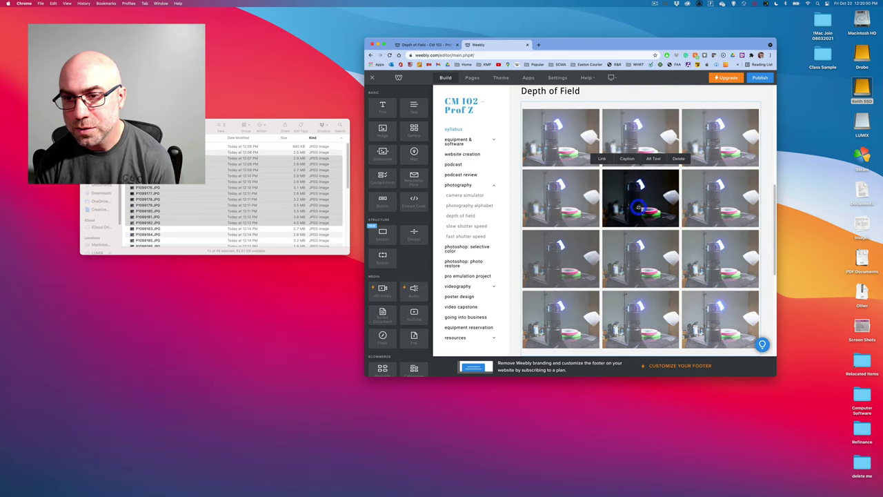
left_click(679, 159)
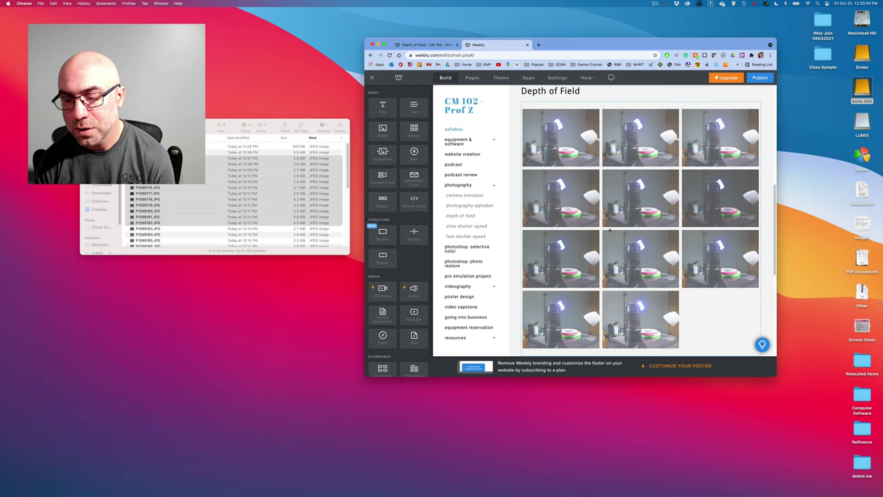
Delete the two surplus lens photos so nine remain, then deselect the gallery
left_click(734, 315)
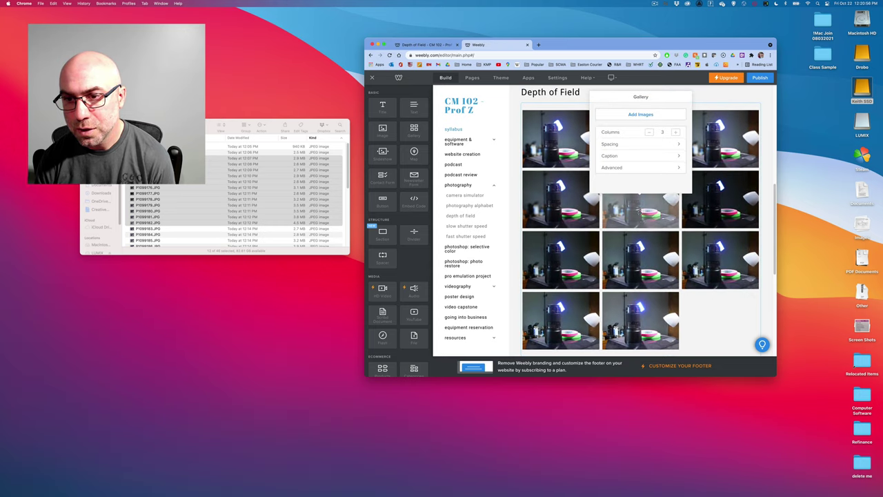
left_click(516, 153)
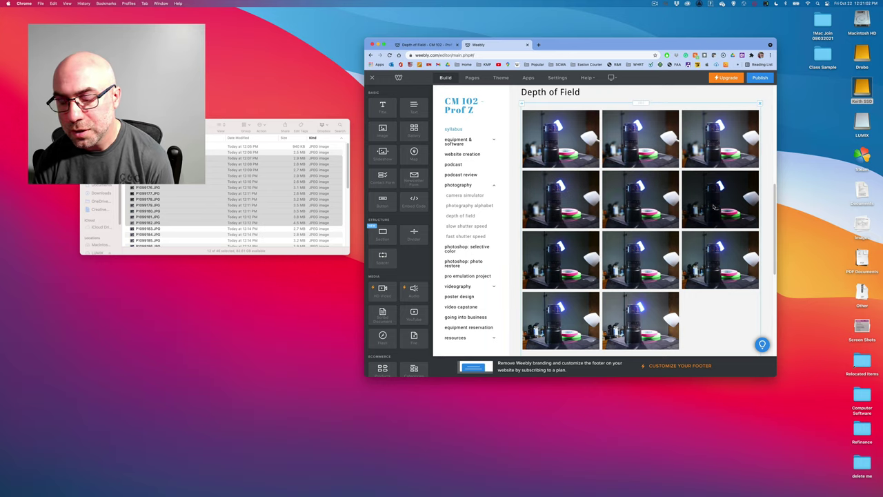
left_click(714, 205)
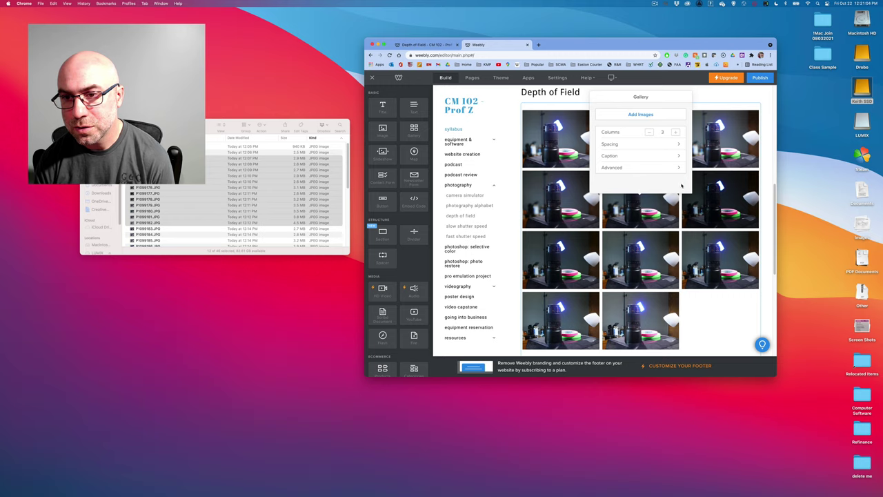
left_click(681, 185)
left_click(731, 197)
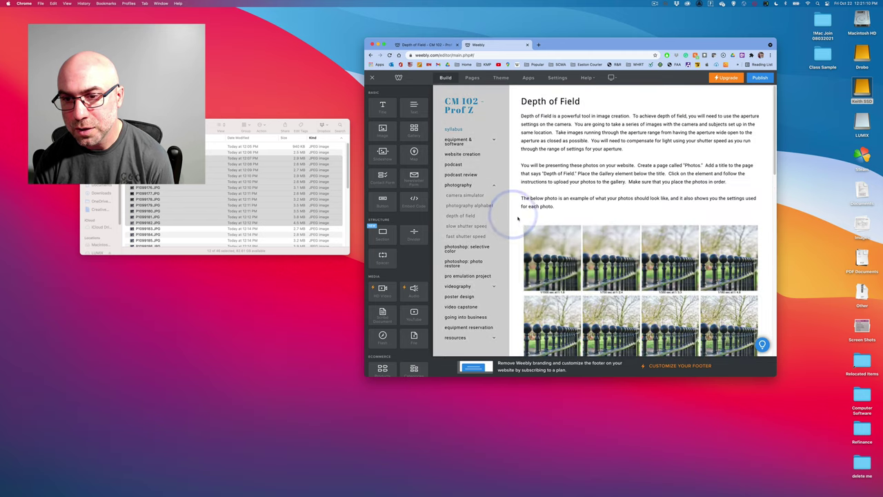
scroll(516, 217, "down", 10)
scroll(518, 218, "up", 3)
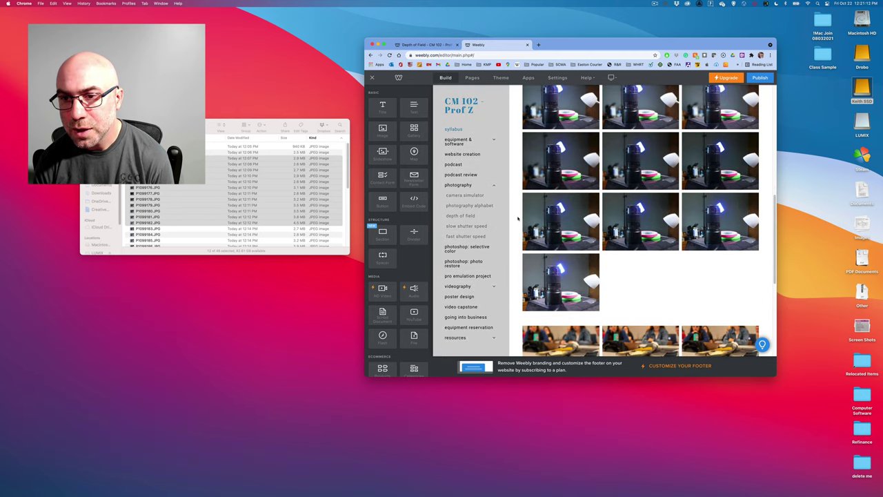
scroll(597, 203, "up", 1)
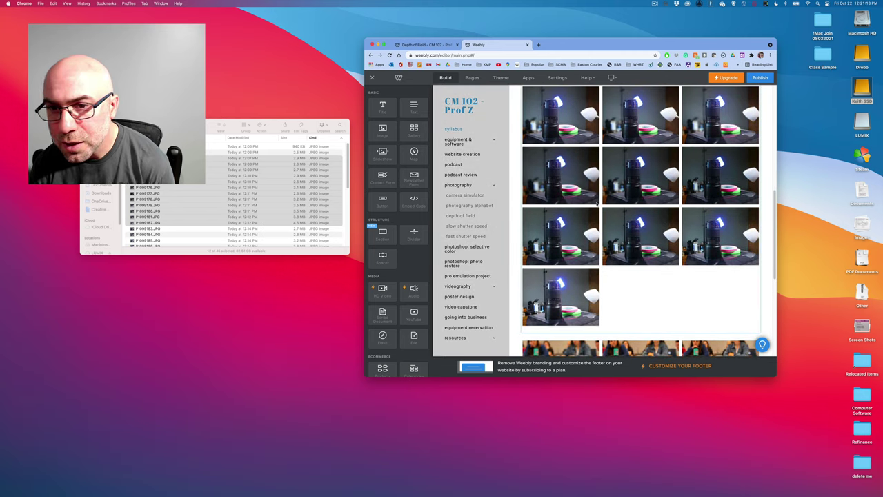
left_click(646, 179)
left_click(649, 196)
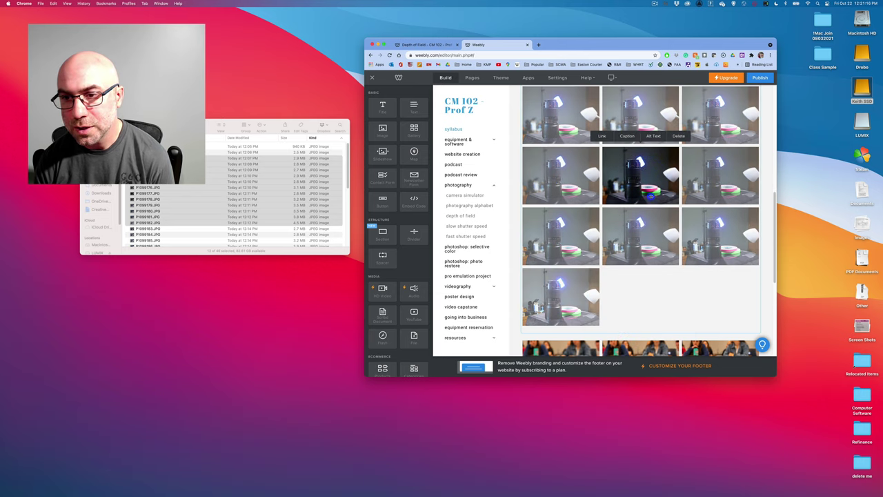
left_click(506, 219)
scroll(553, 218, "up", 2)
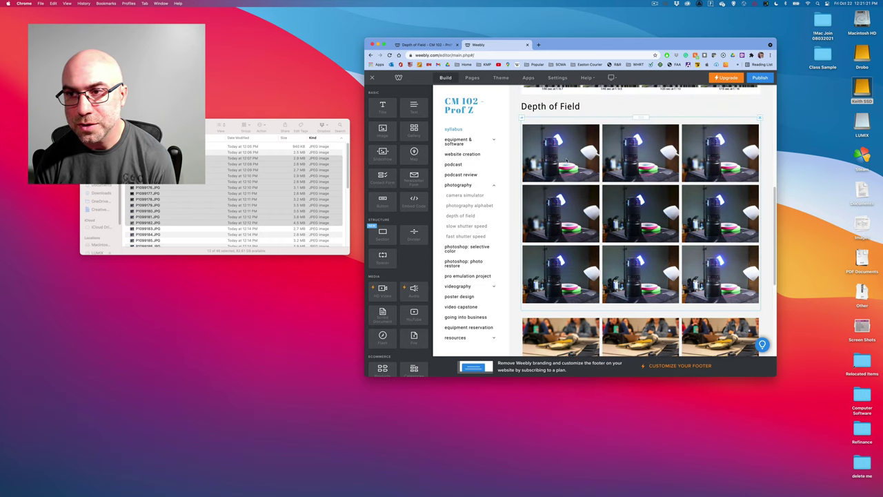
Publish the site and reload the live Depth of Field page
left_click(760, 78)
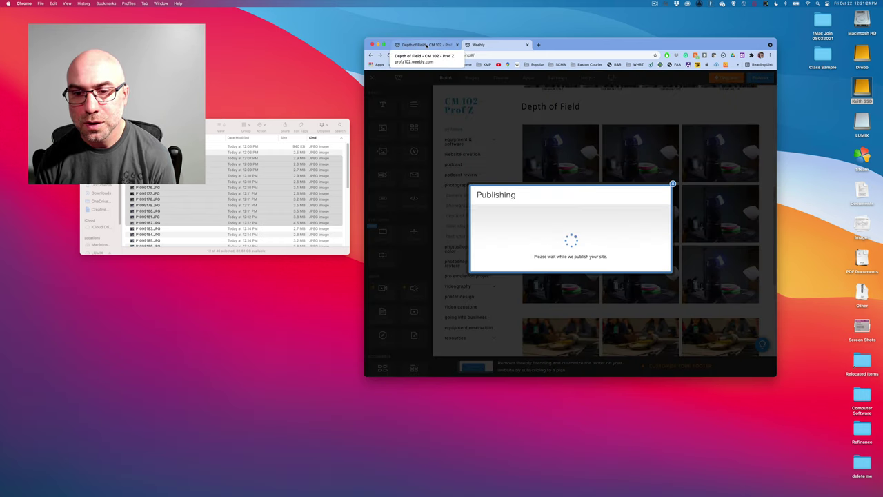
left_click(426, 44)
left_click(390, 55)
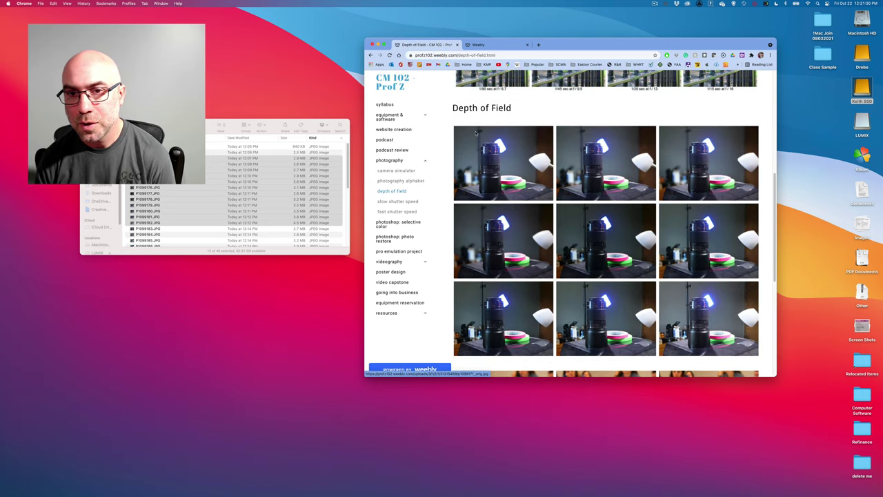
Step through the enlarged lens photos on the live page, then return to the editor
left_click(502, 162)
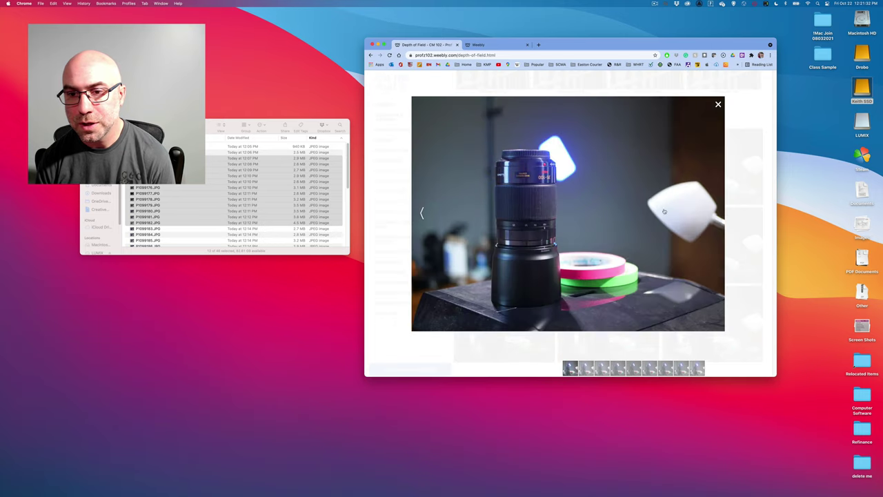
left_click(716, 220)
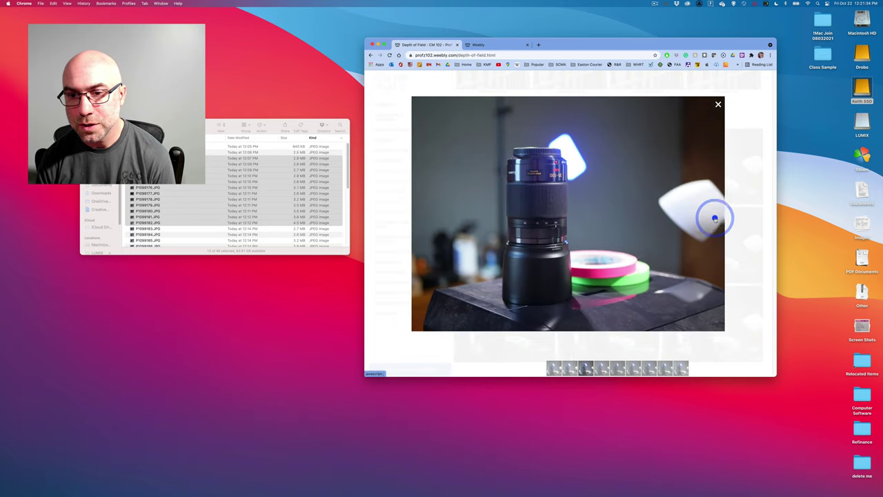
left_click(714, 218)
left_click(715, 219)
left_click(715, 219)
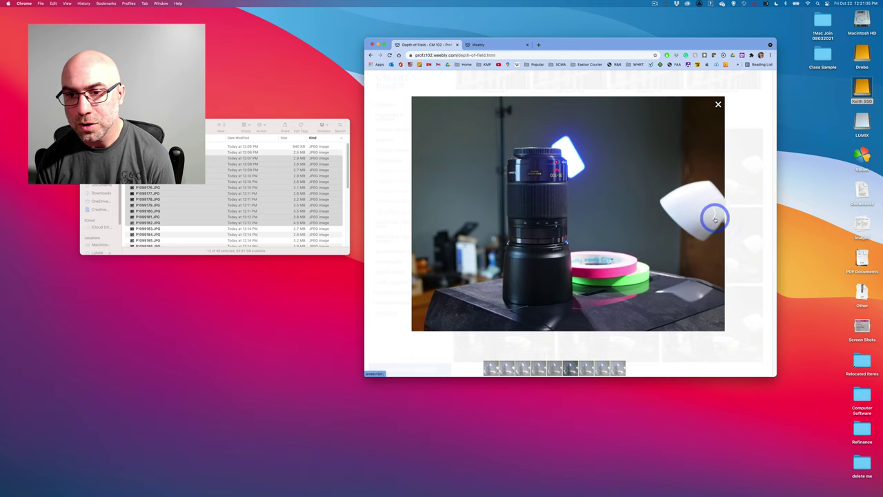
left_click(715, 219)
left_click(715, 219)
left_click(714, 219)
left_click(715, 219)
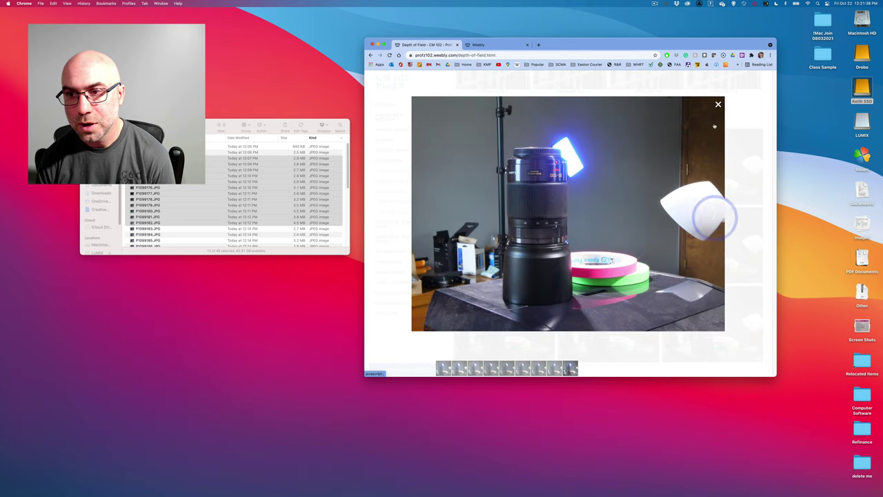
left_click(716, 105)
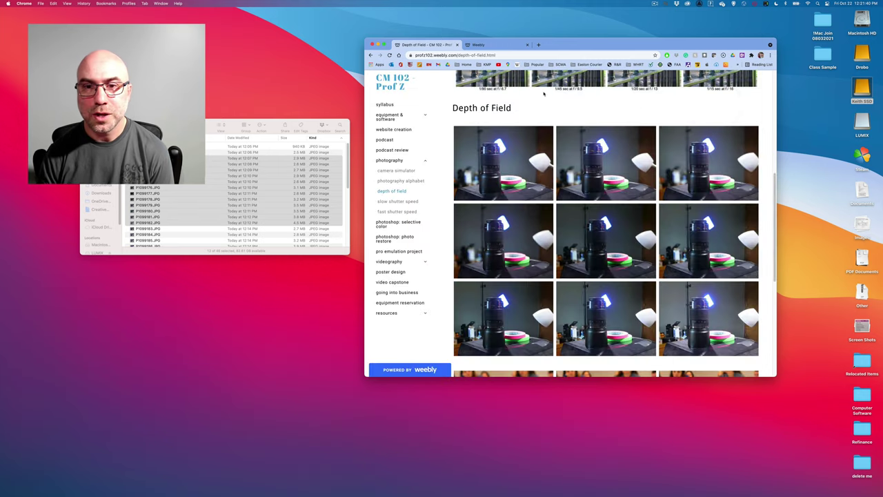
key("ctrl+Tab")
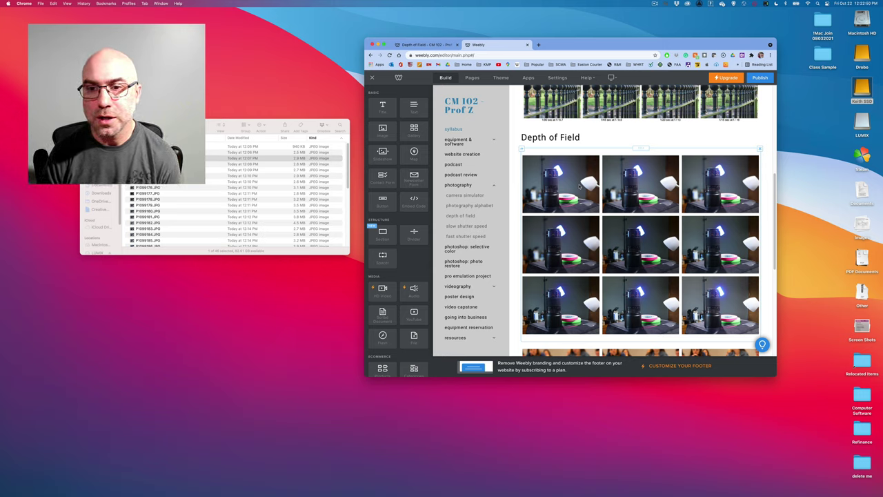
Select the first photo in the Depth of Field gallery and open its caption box
scroll(580, 186, "up", 3)
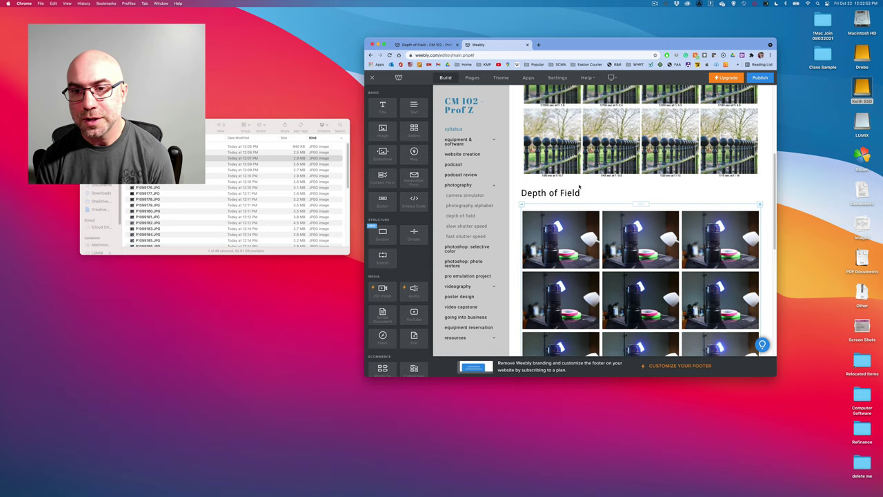
scroll(555, 170, "up", 1)
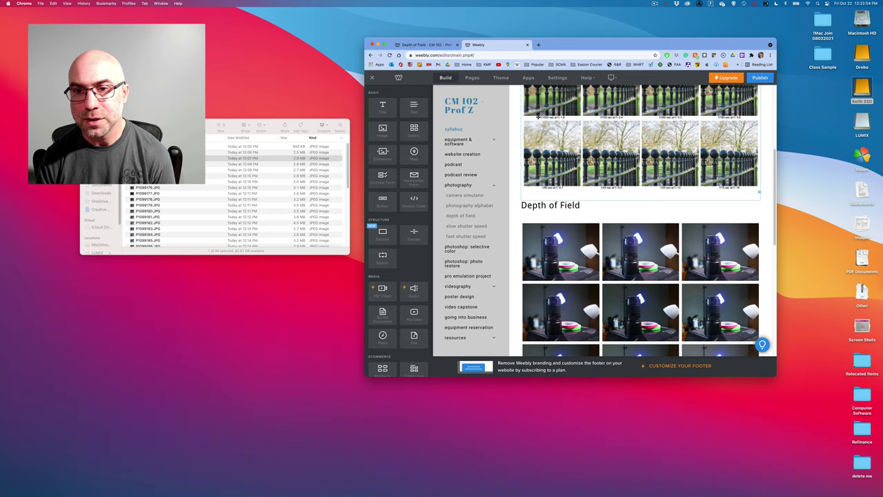
scroll(564, 158, "down", 2)
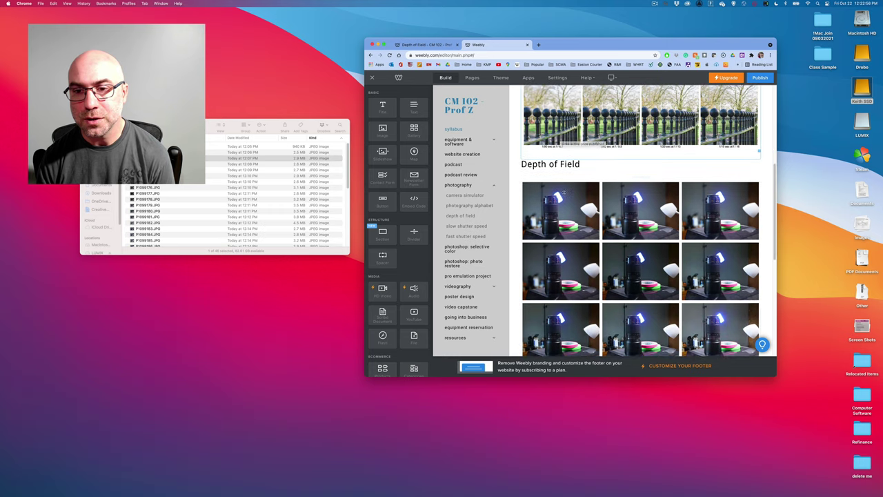
left_click(562, 193)
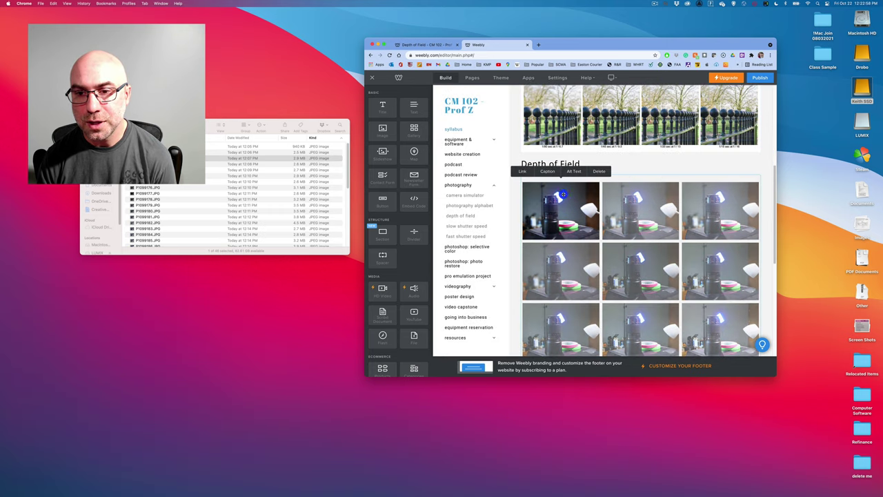
left_click(547, 172)
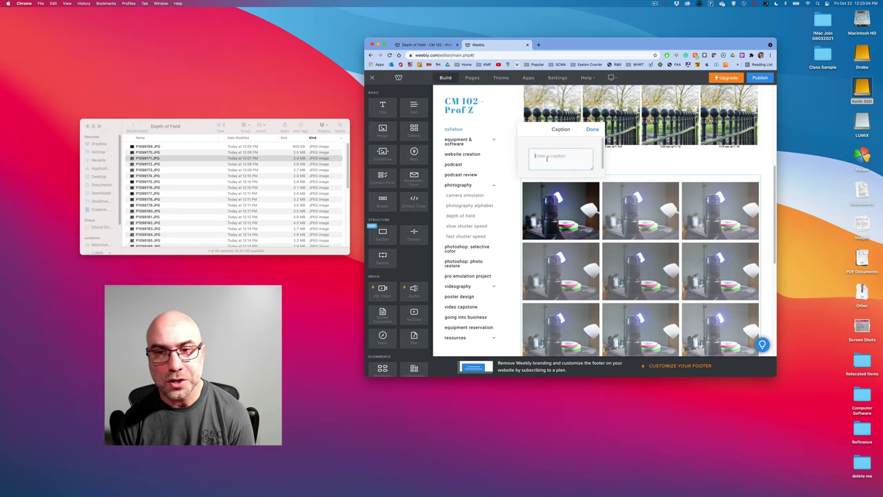
Show P1099171.JPG's Get Info window beside the browser to read its aperture and exposure
left_click(153, 159)
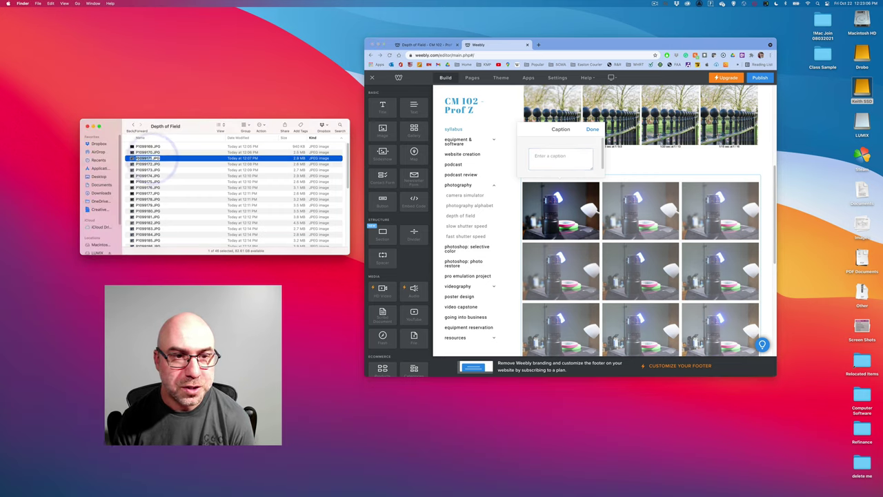
right_click(133, 160)
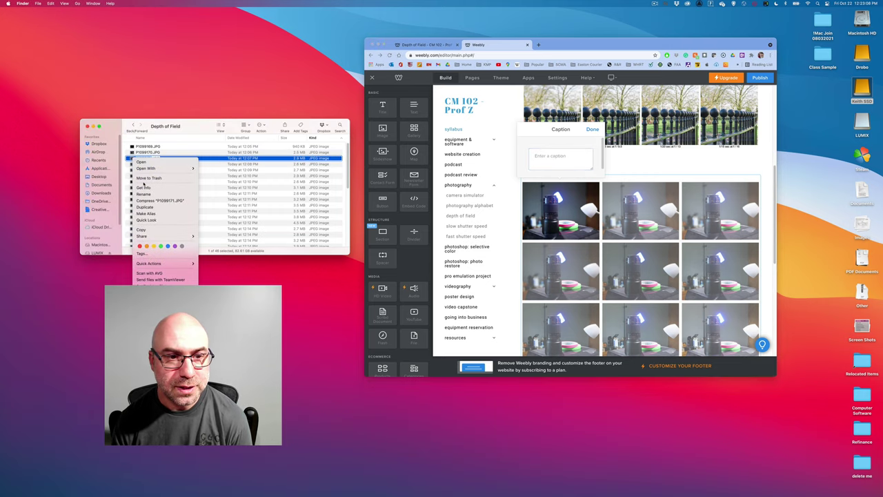
left_click(145, 186)
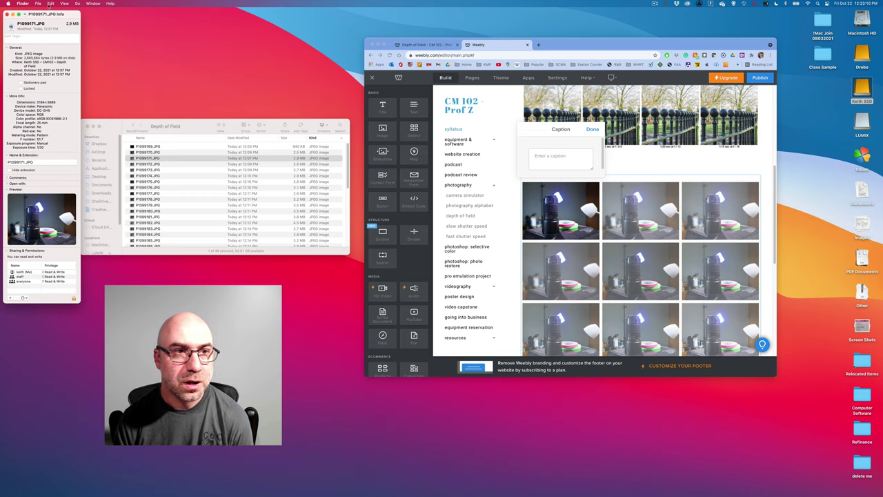
left_click_drag(52, 15, 278, 61)
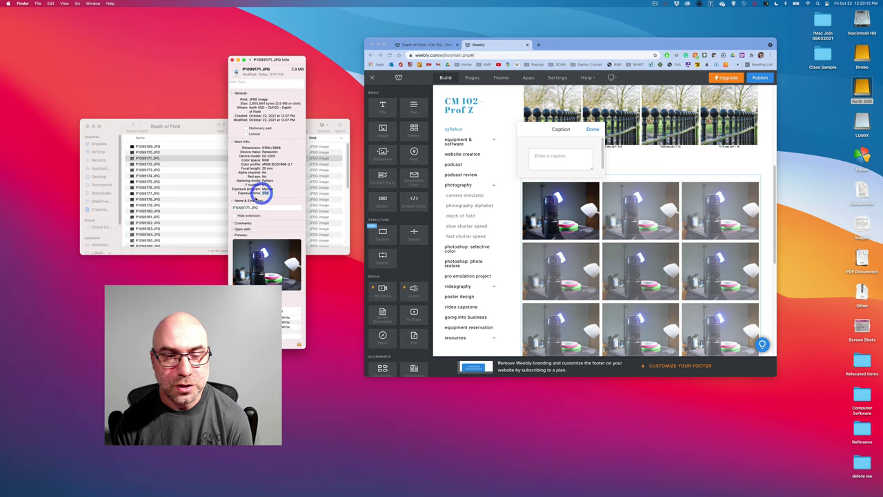
left_click(544, 156)
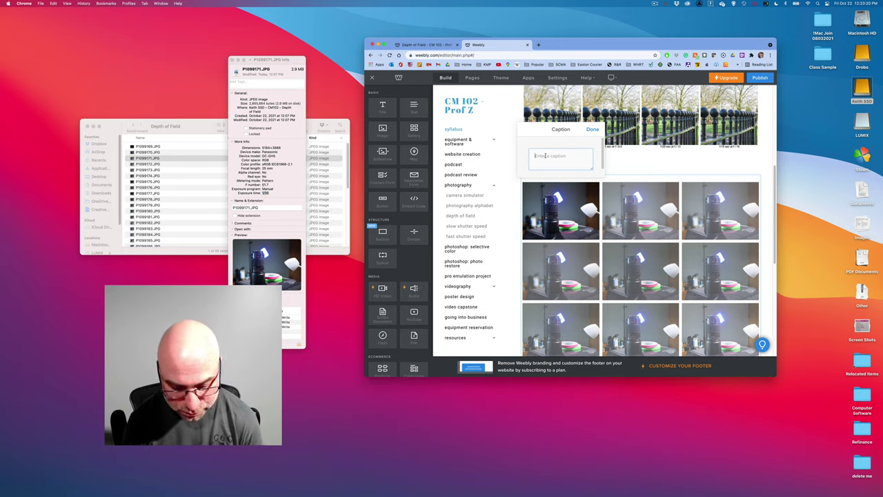
Caption the first photo 'F 1.7 @ 1/30' and publish the site
type("F")
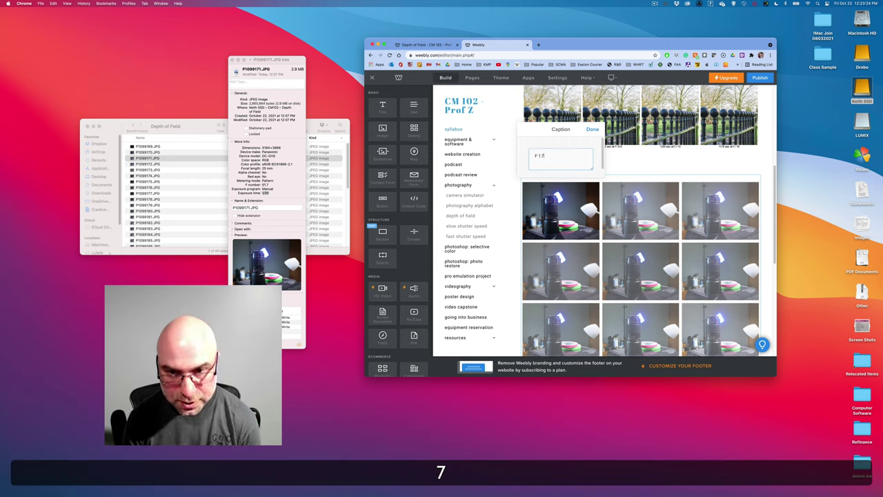
type(" 1.7 @")
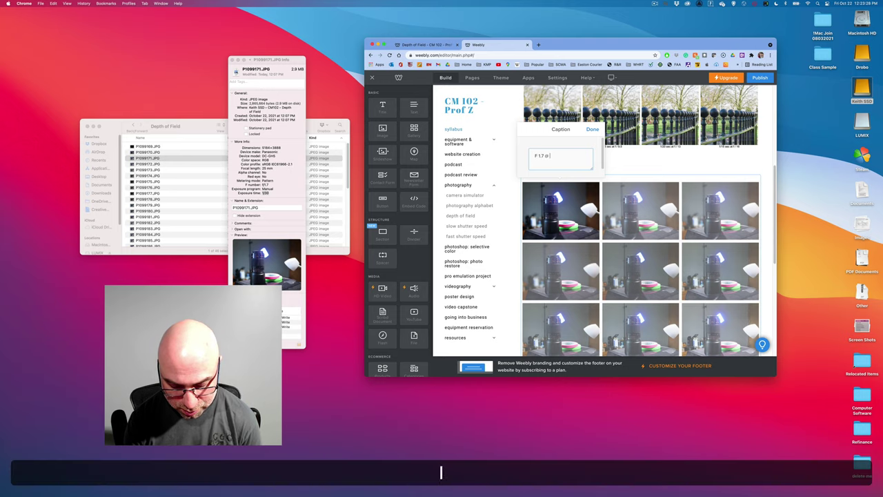
type(" 1/30")
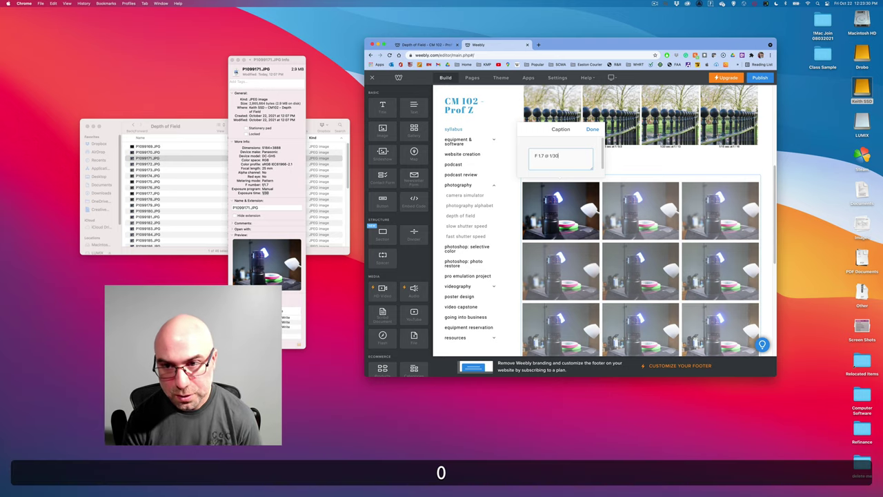
left_click(594, 130)
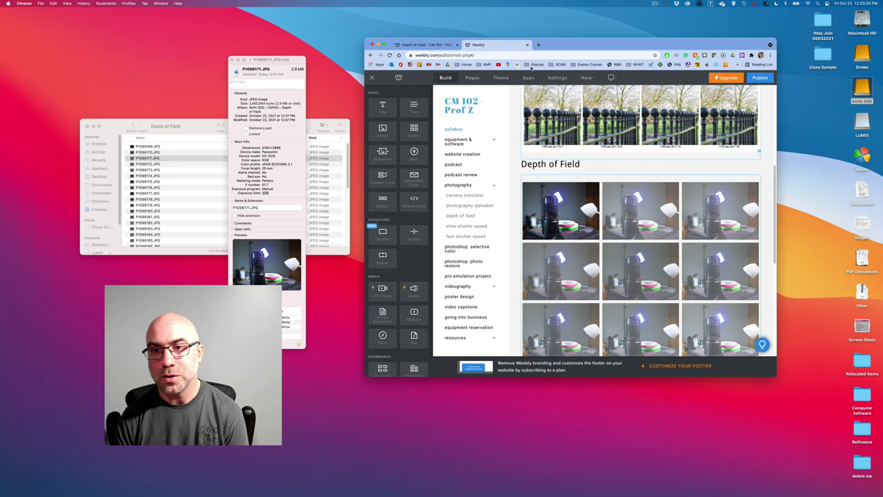
left_click(760, 77)
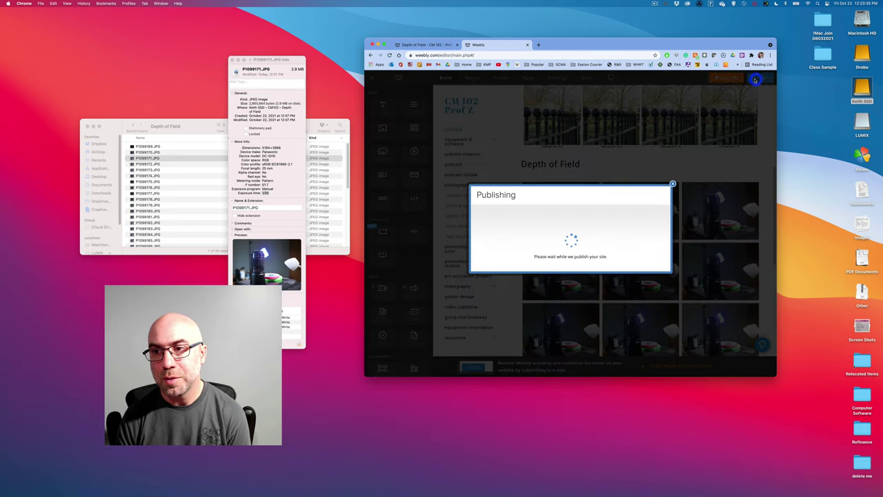
Reload the live page and check the first photo's 'F 1.7 @ 1/30' caption enlarged
left_click(430, 44)
left_click(390, 55)
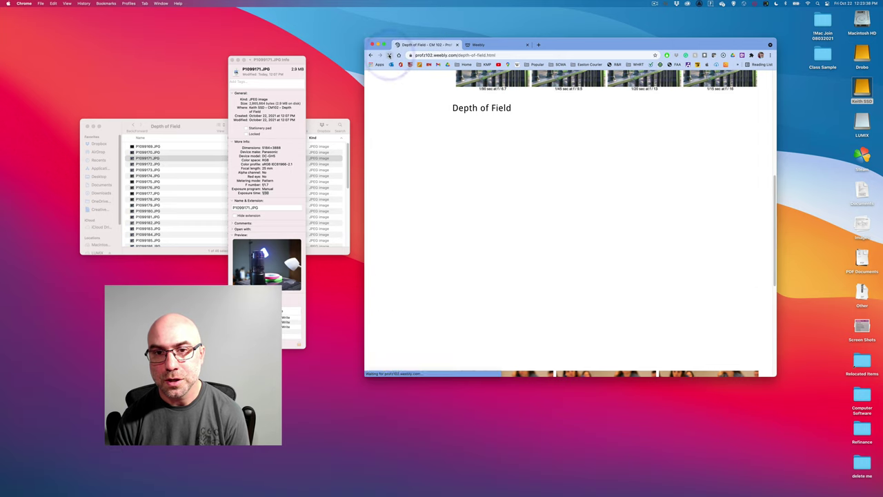
left_click(518, 163)
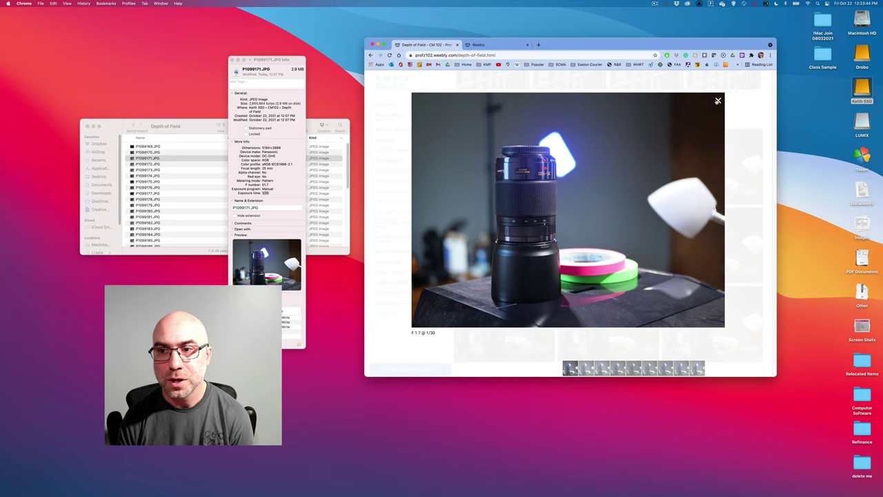
left_click(717, 100)
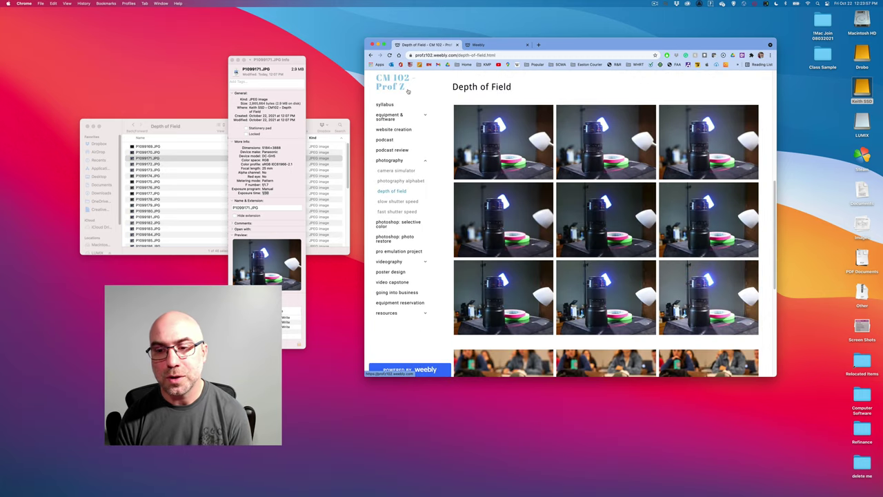